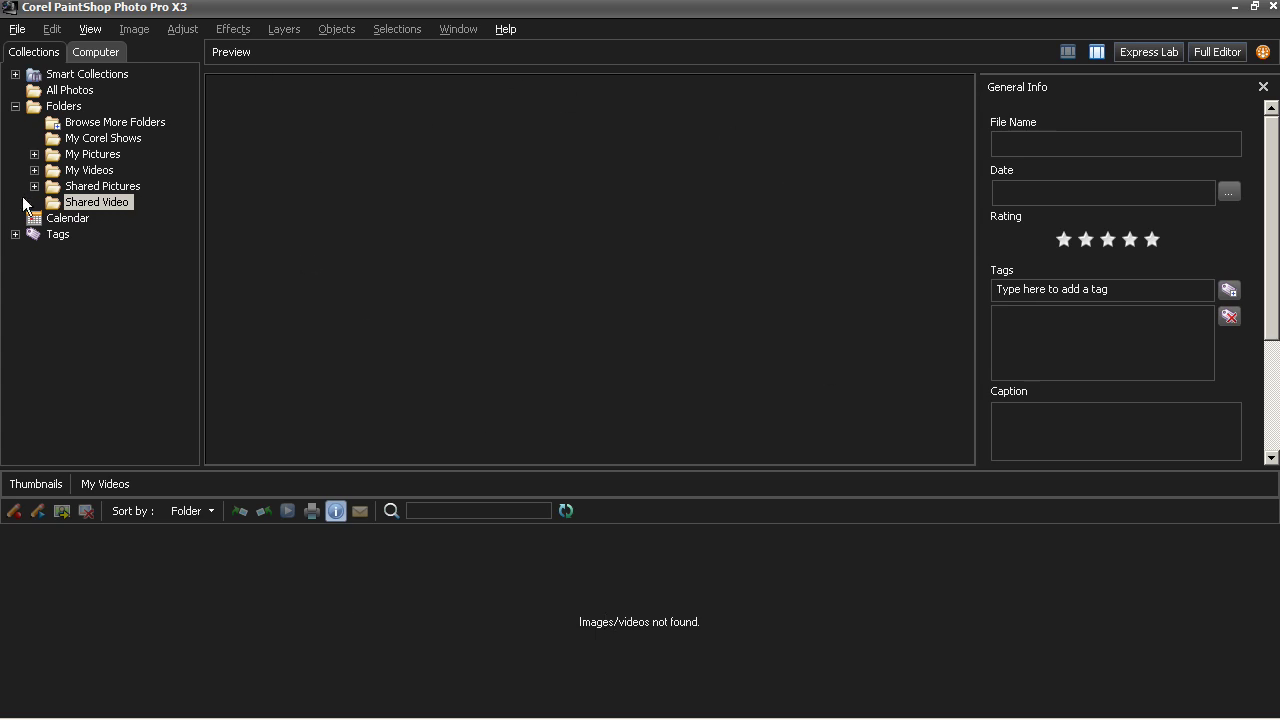
Step: Add the desktop's Working folder to the Collections folder list
left_click(102, 120)
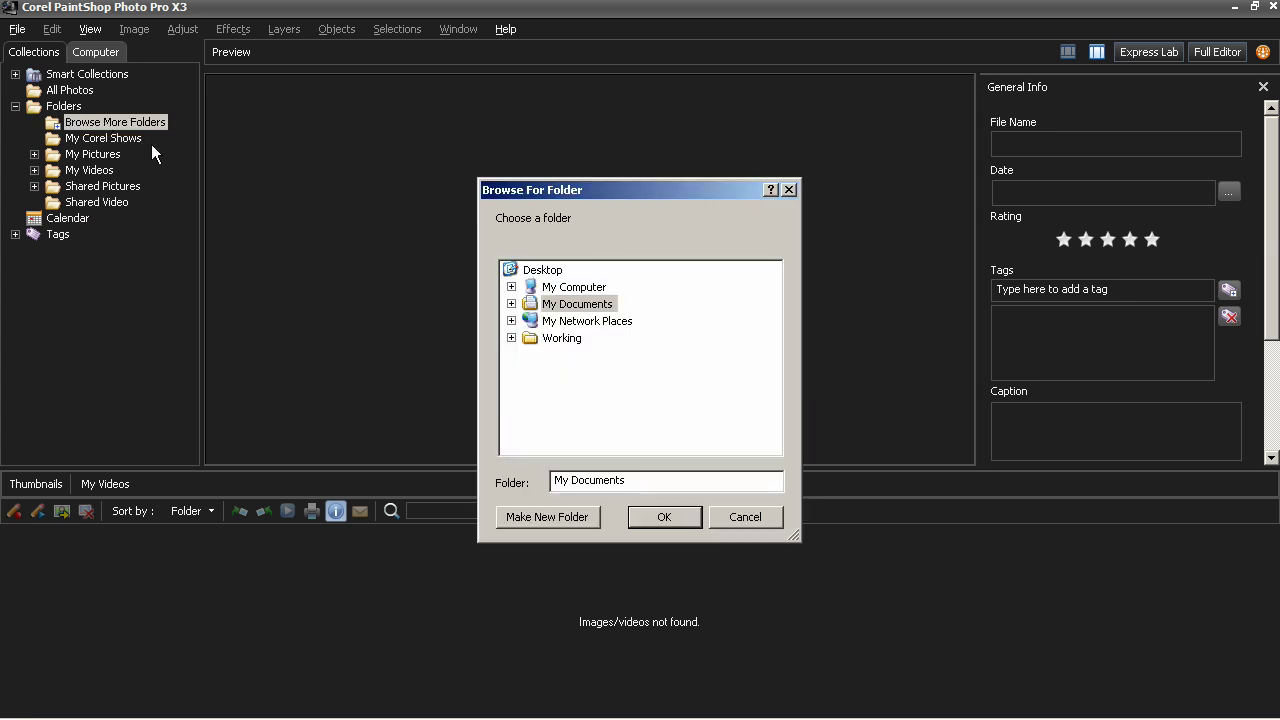
double_click(576, 340)
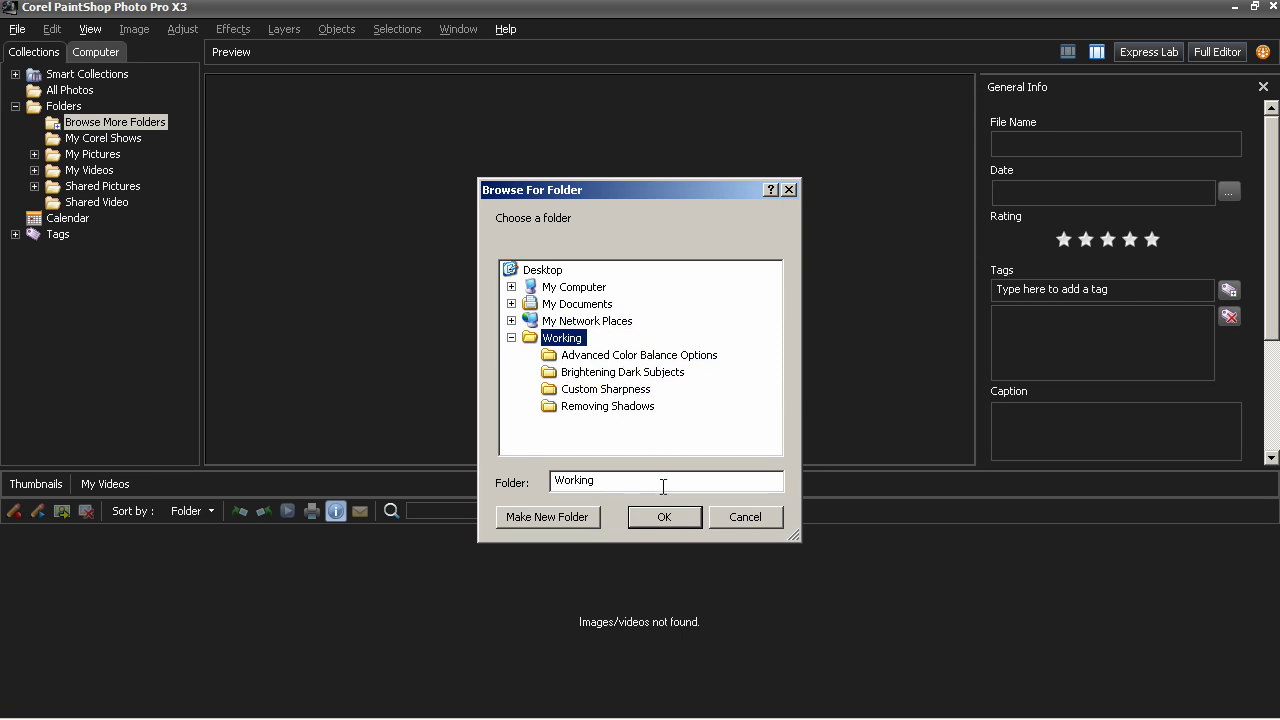
left_click(669, 517)
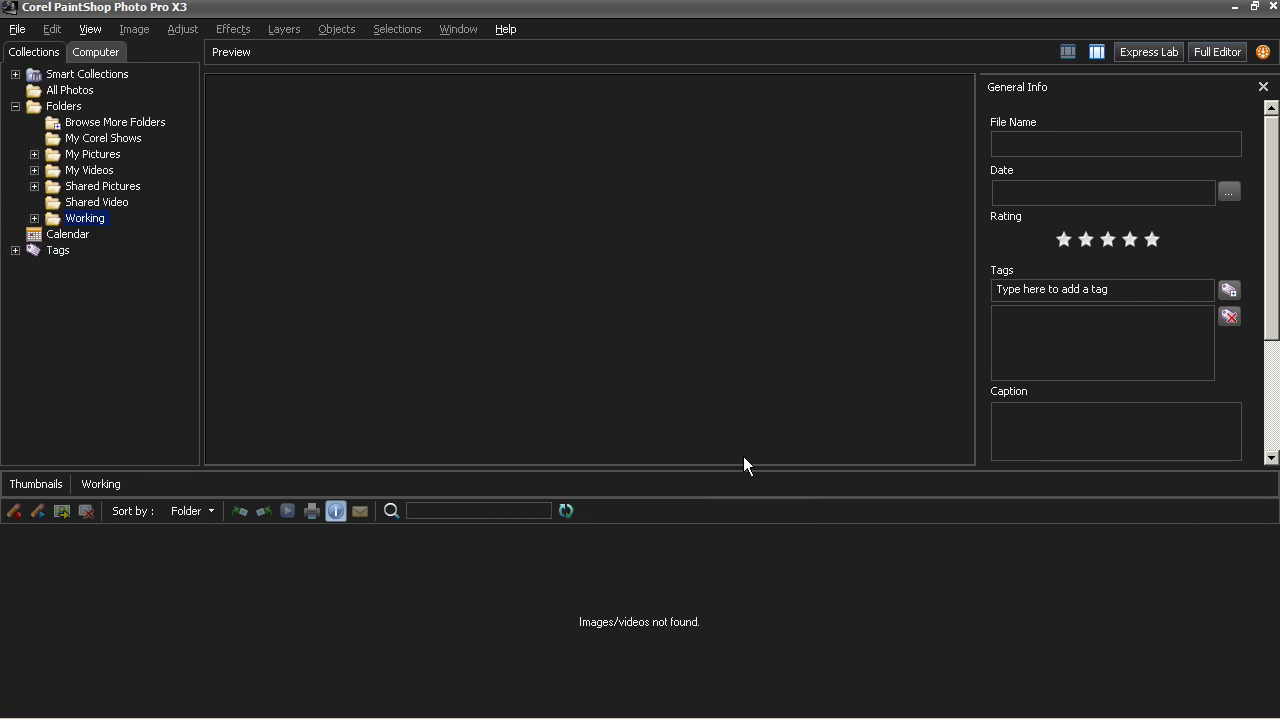
Step: Find DSC00080.JPG in the Removing Shadows subfolder of Working and open it in the Full Editor
left_click(35, 219)
left_click(120, 234)
left_click(119, 251)
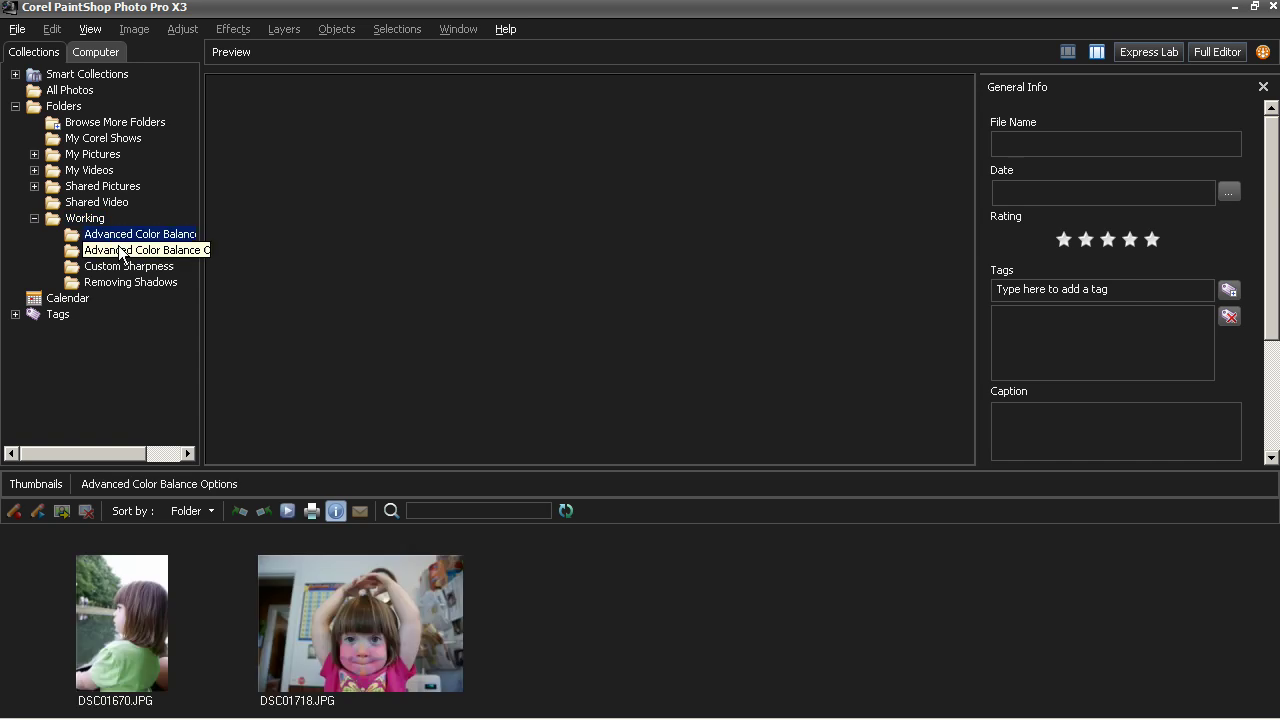
left_click(119, 266)
left_click(150, 283)
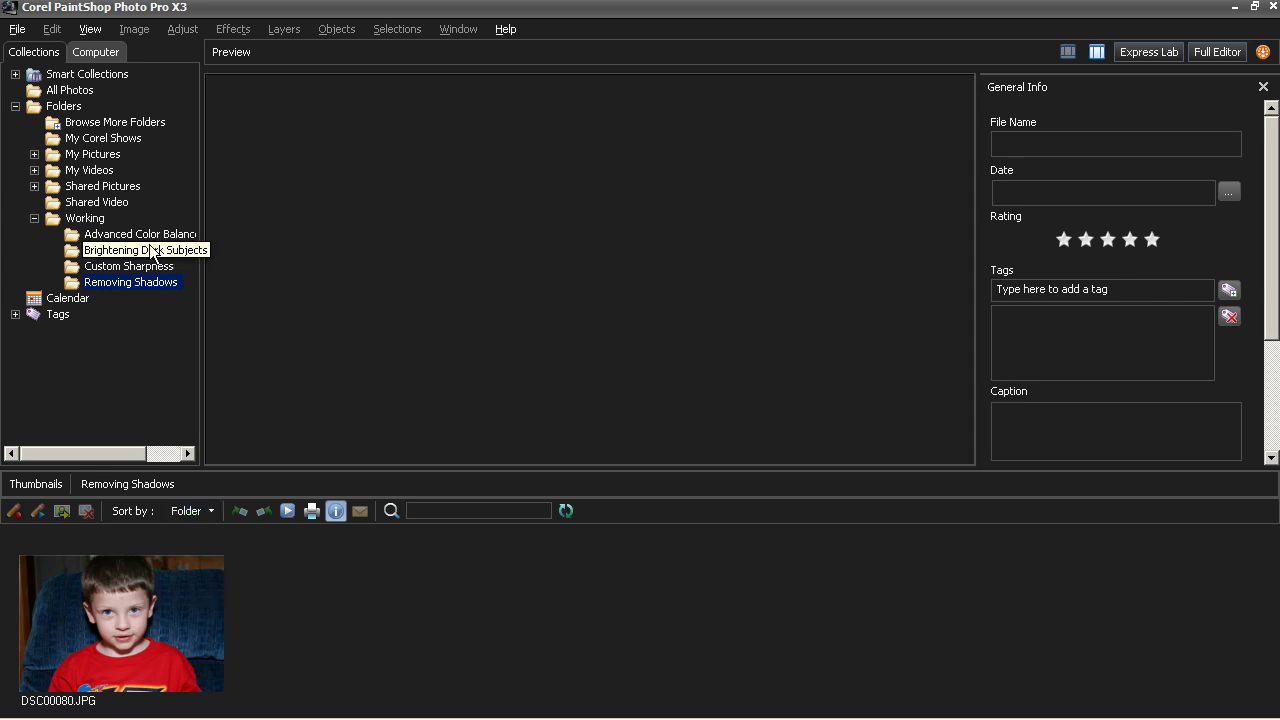
left_click(137, 620)
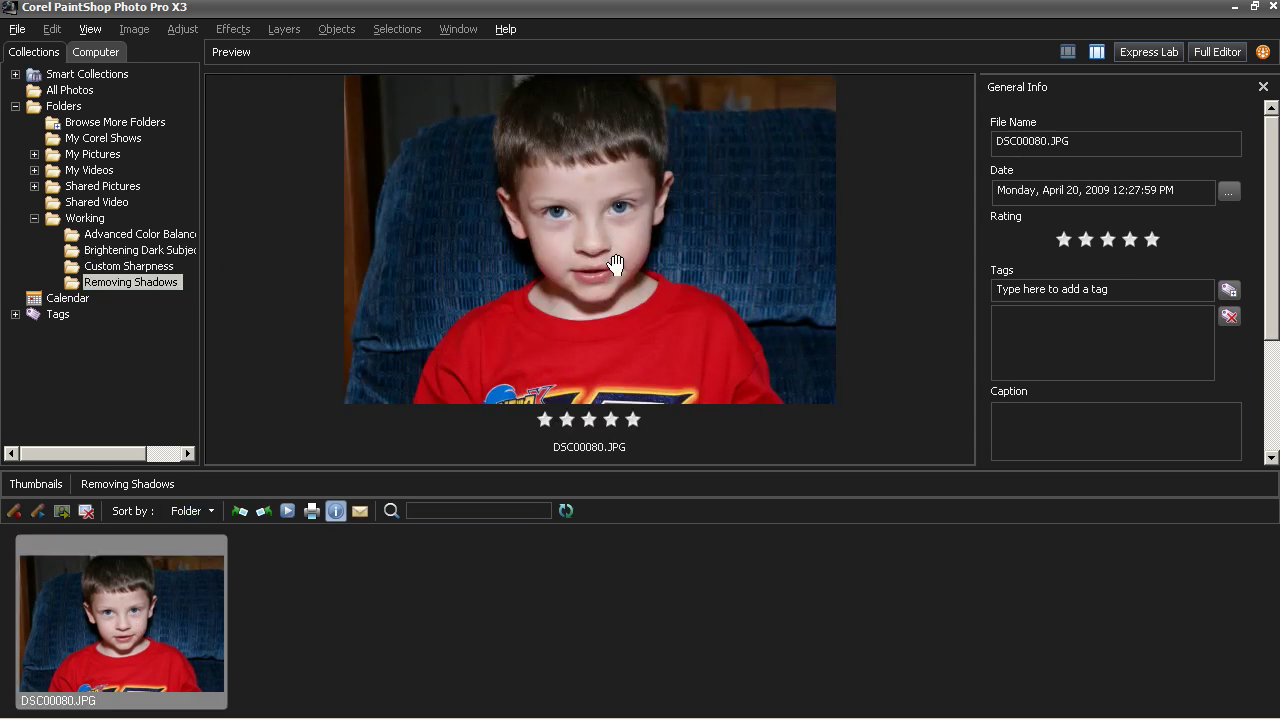
left_click(1227, 53)
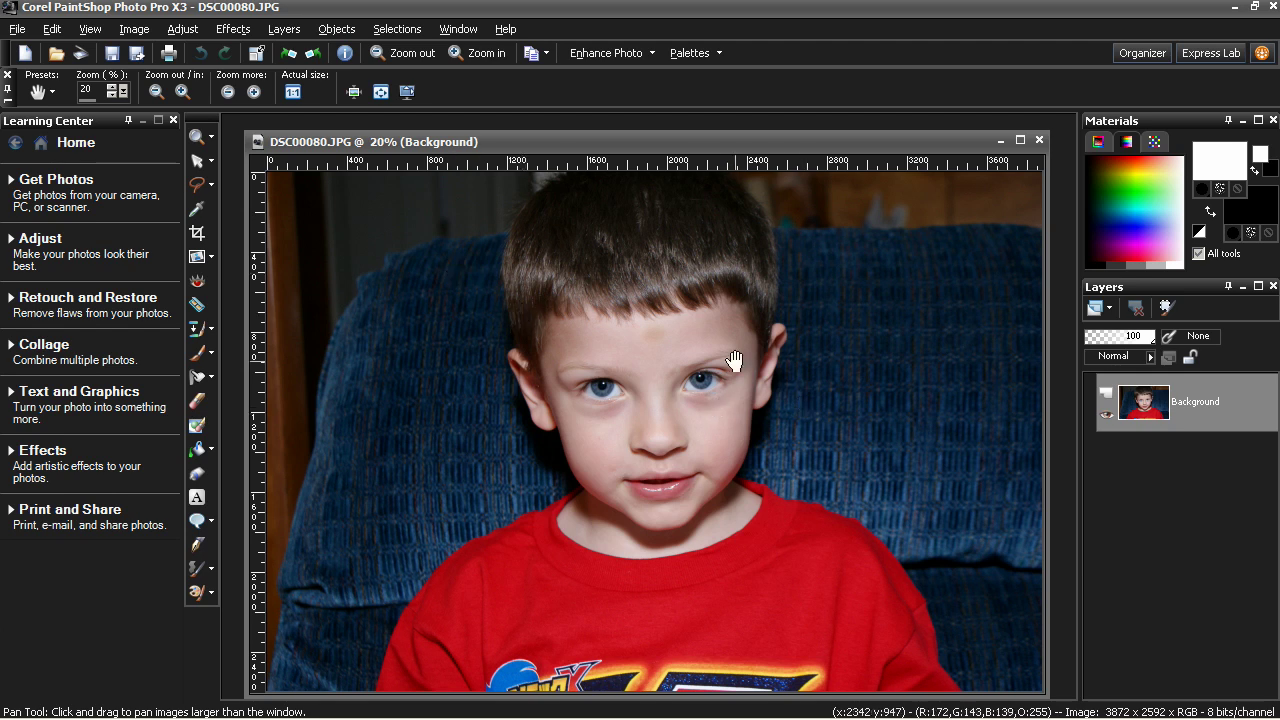
Step: Examine the dark flash shadows around the boy's ears, jaw and neck, both up close and in the whole photo
scroll(770, 385, "up", 1)
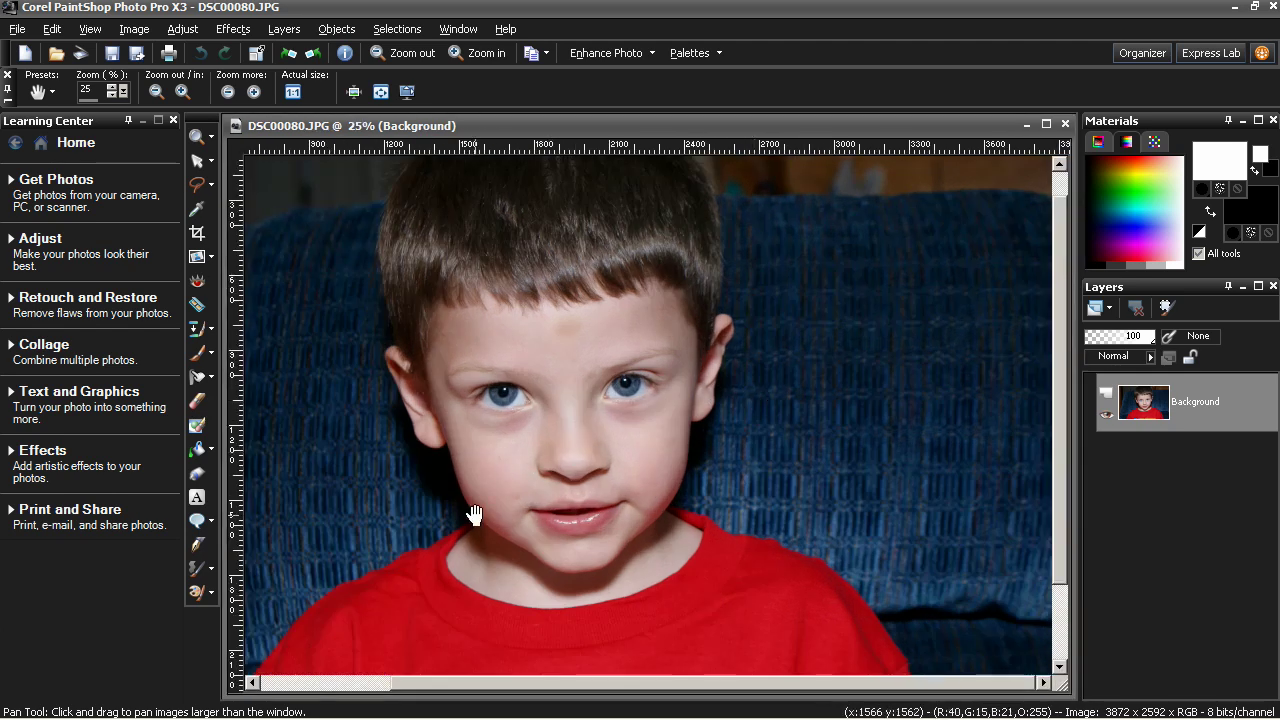
scroll(480, 510, "up", 5)
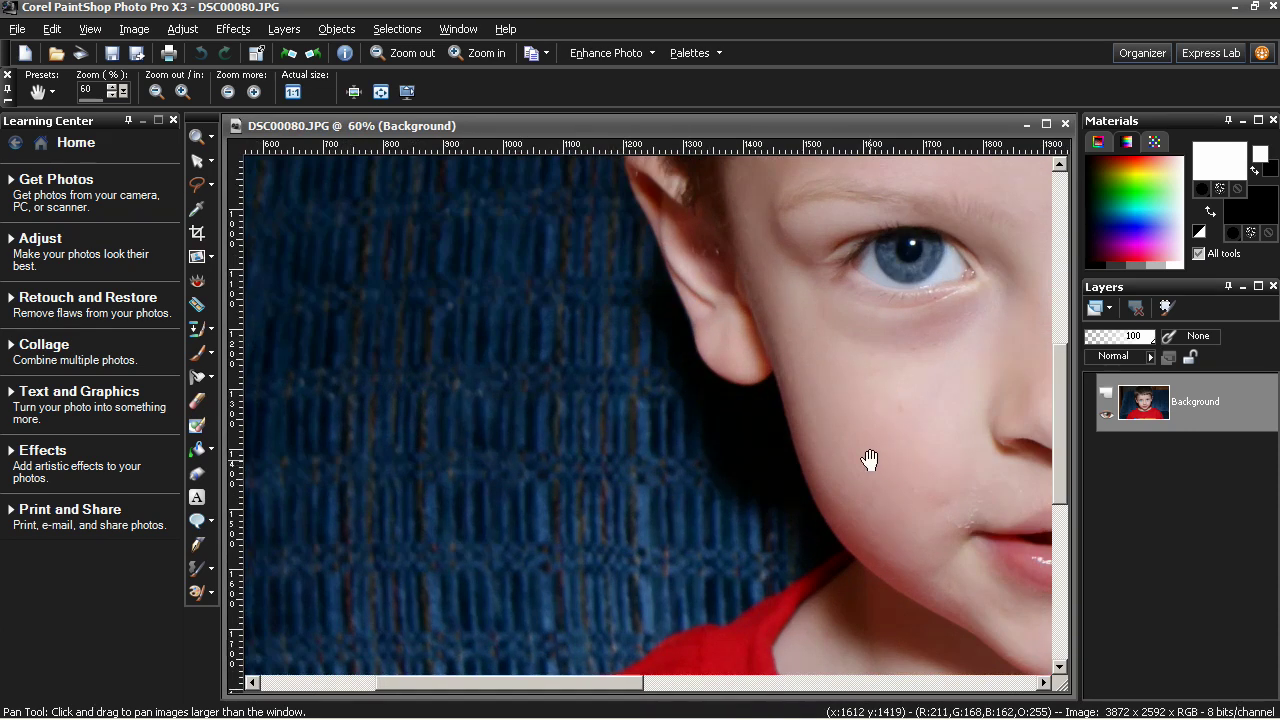
scroll(876, 465, "down", 1)
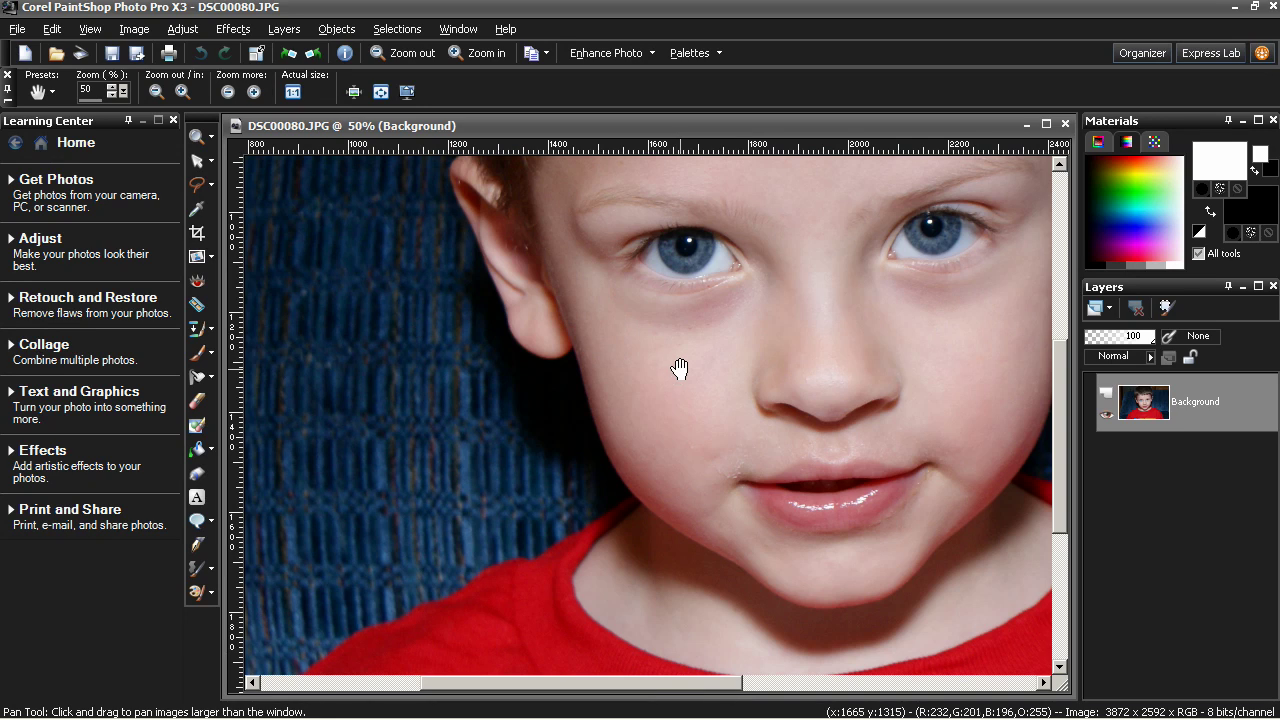
scroll(695, 362, "down", 2)
scroll(640, 380, "down", 1)
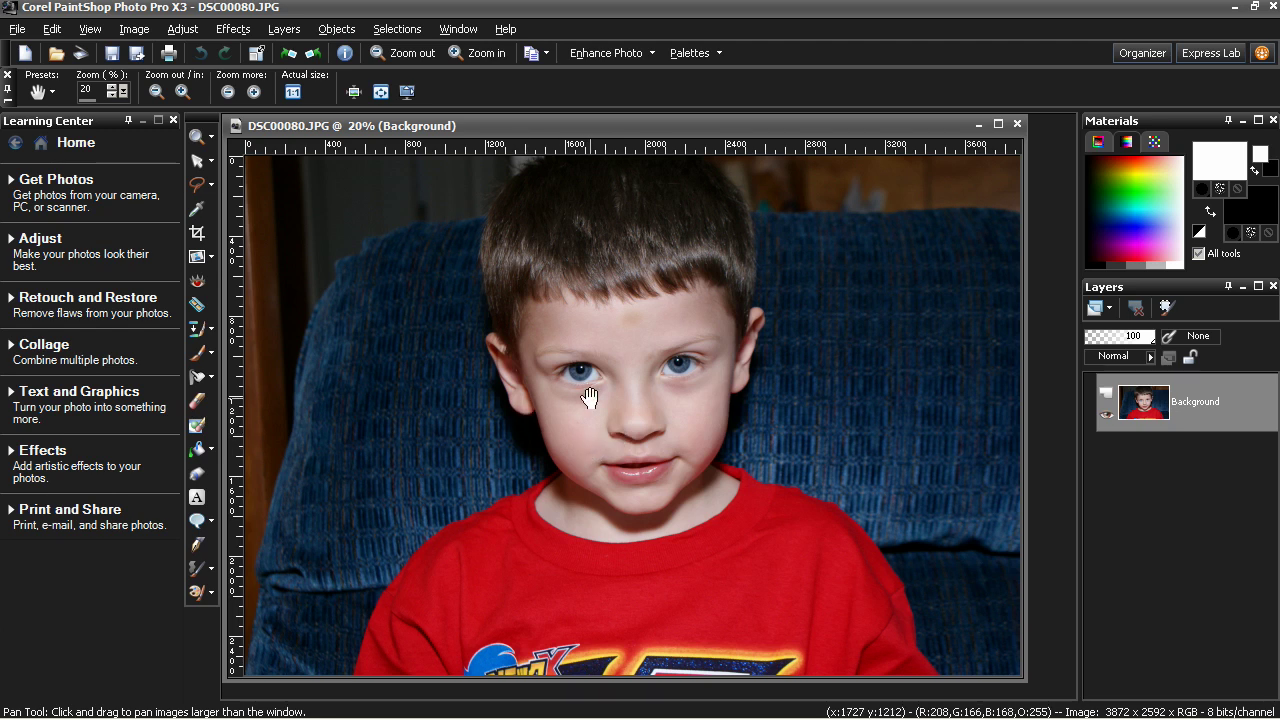
scroll(555, 428, "up", 5)
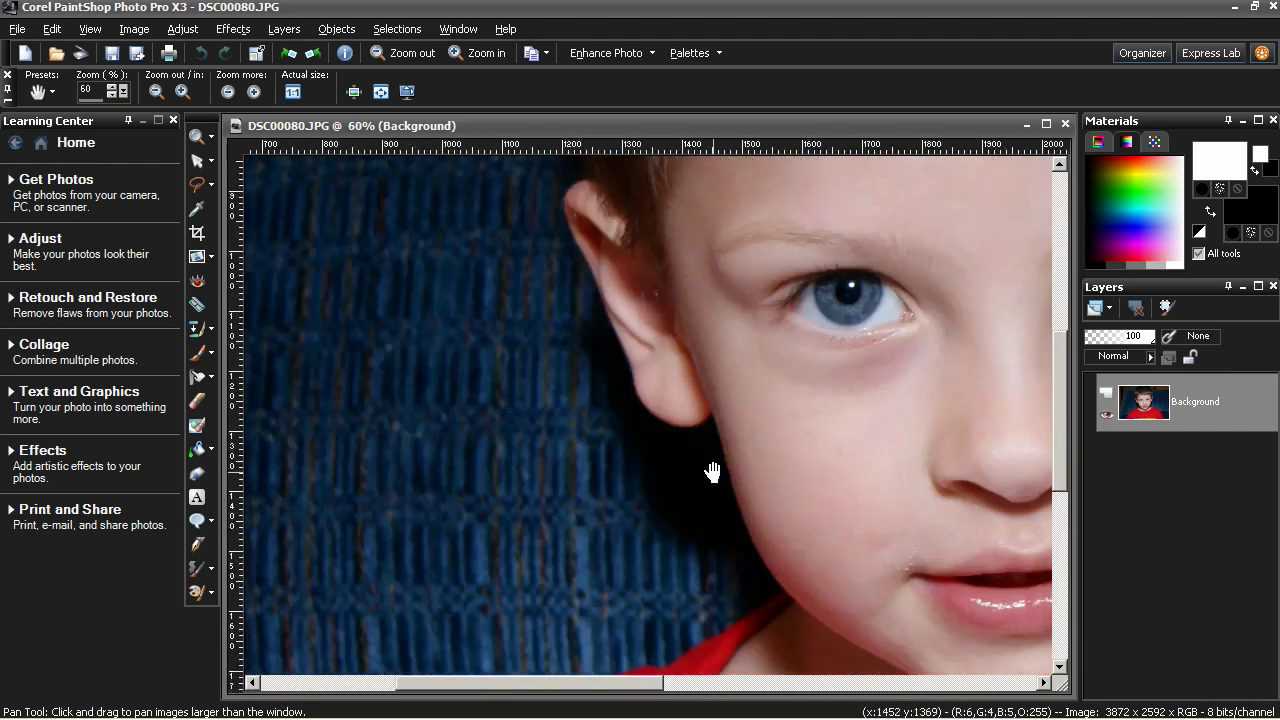
scroll(700, 440, "down", 2)
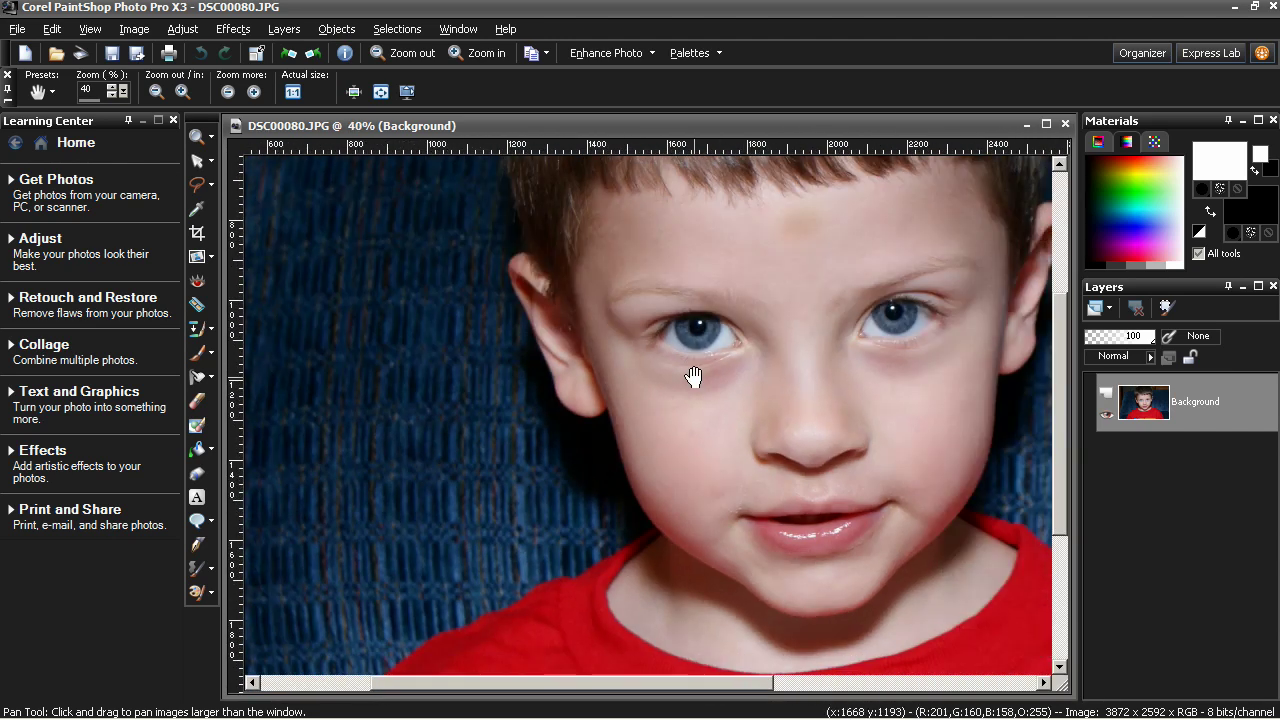
scroll(694, 376, "down", 1)
scroll(760, 413, "down", 1)
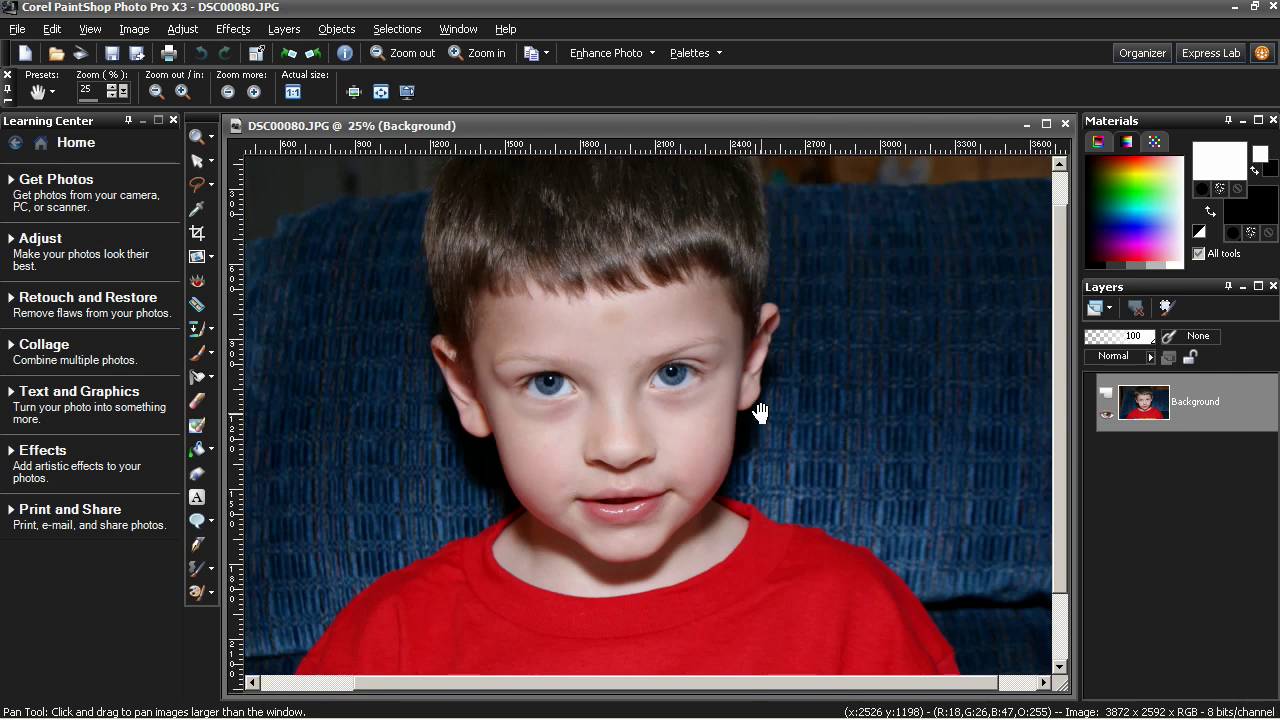
scroll(757, 409, "down", 1)
scroll(690, 440, "up", 4)
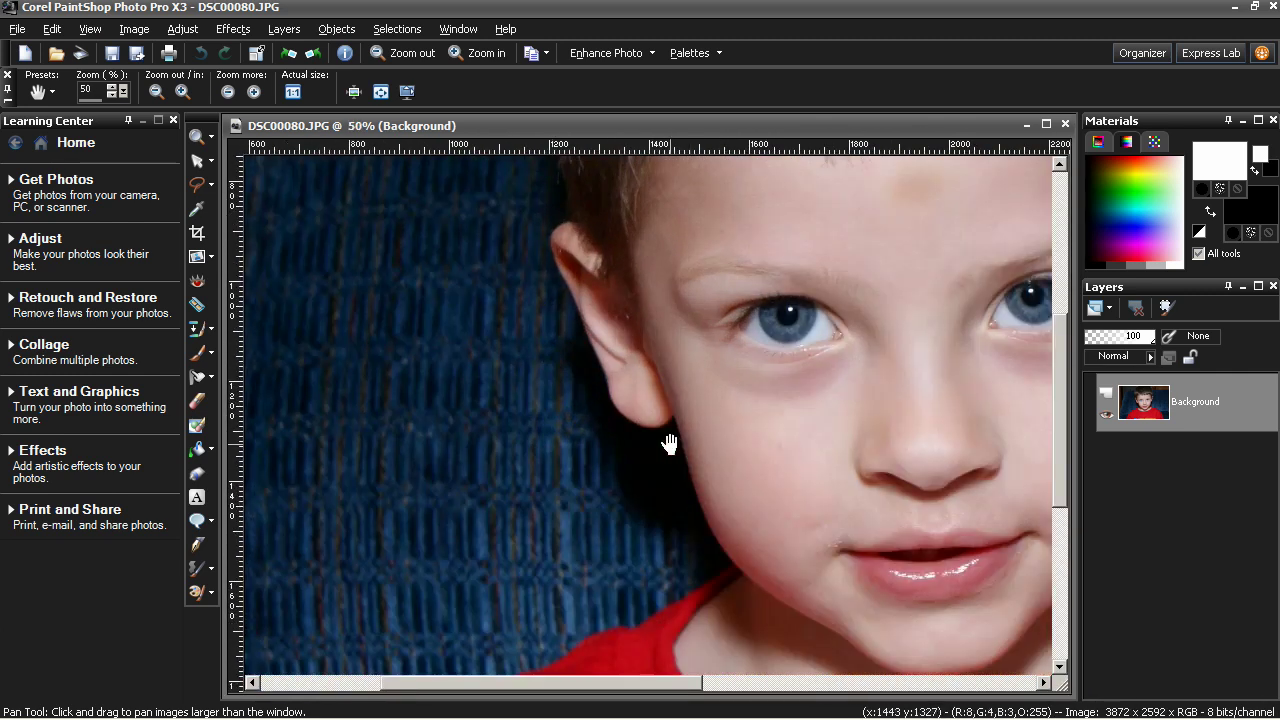
scroll(692, 460, "up", 1)
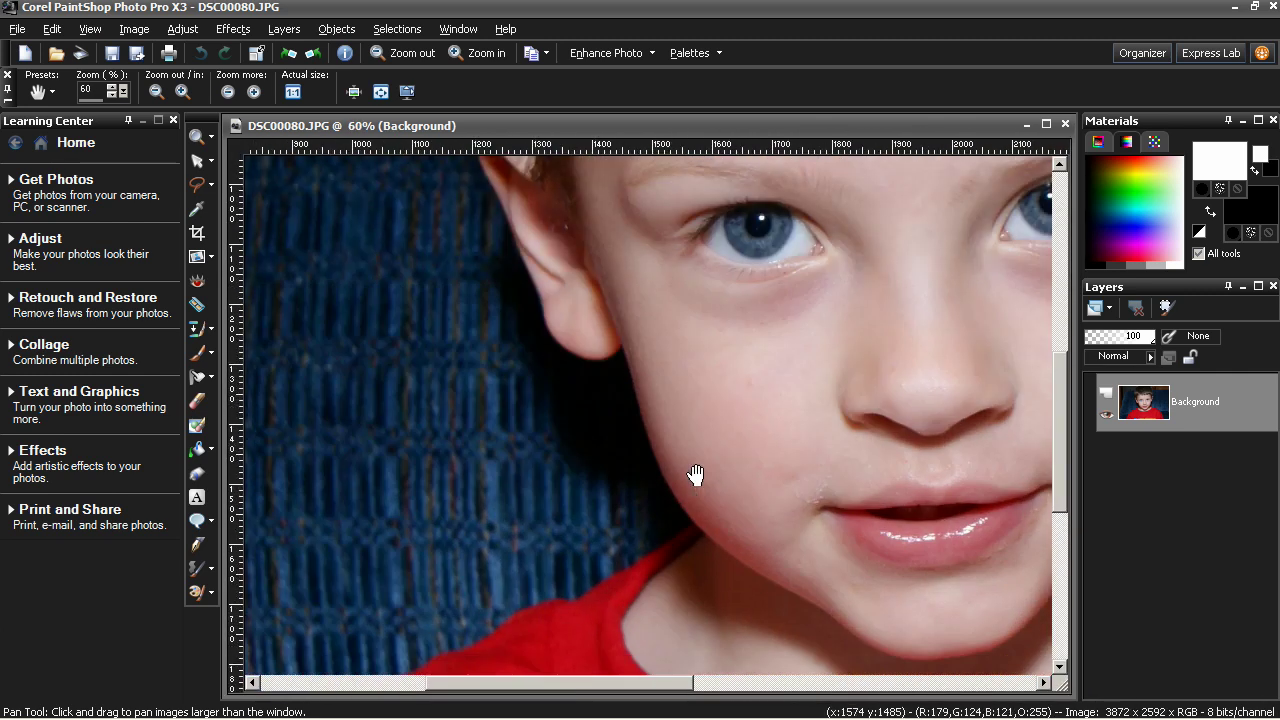
Step: Try lightening the shadow below the boy's ear with the Dodge brush at size 75, and undo the strokes
left_click(213, 380)
left_click(296, 397)
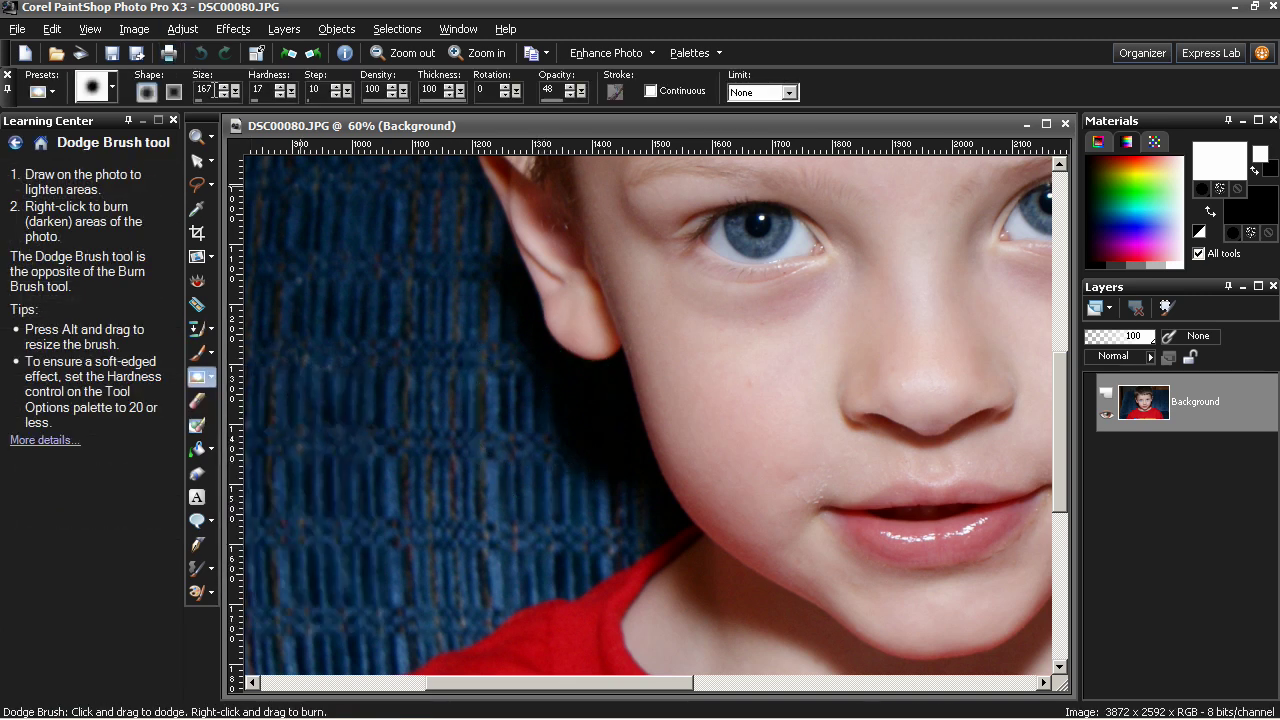
type("75")
mouse_move(598, 412)
left_mouse_down()
mouse_move(567, 401)
mouse_move(605, 439)
mouse_move(609, 414)
mouse_move(660, 504)
mouse_move(645, 501)
mouse_move(631, 391)
mouse_move(585, 378)
mouse_move(509, 292)
mouse_move(499, 249)
mouse_move(590, 423)
left_mouse_up()
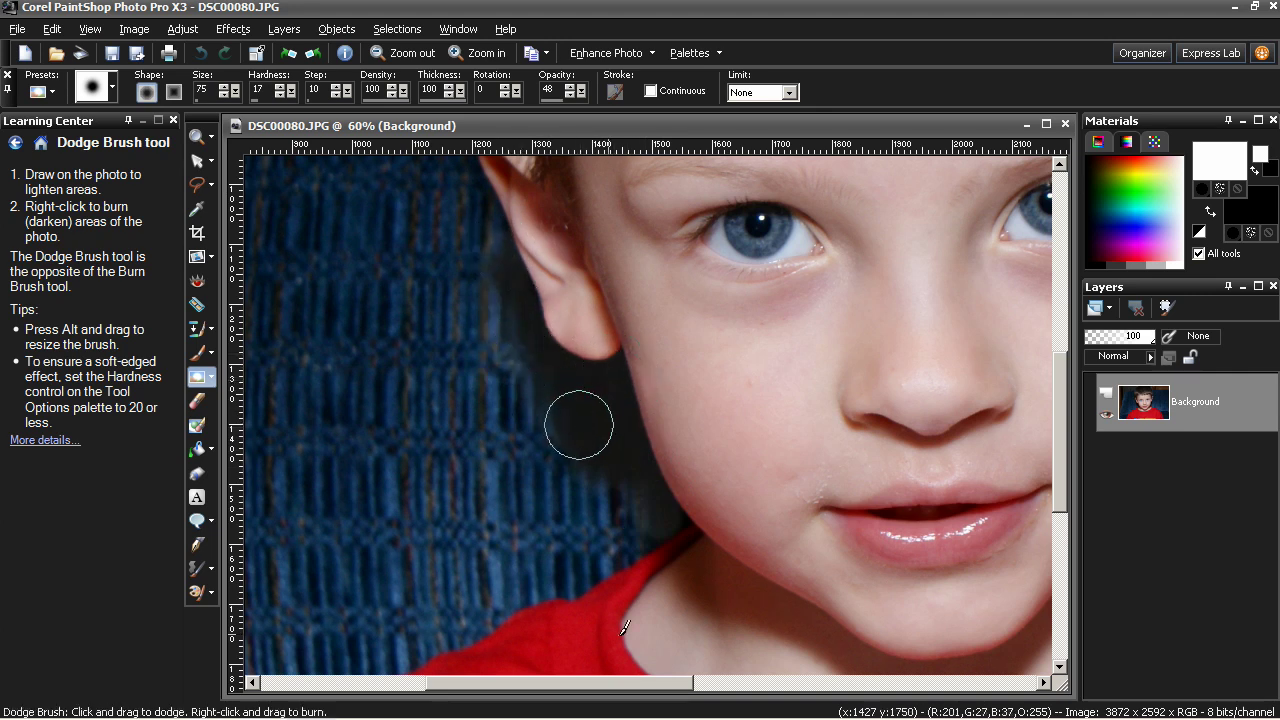
left_click_drag(617, 688, 855, 683)
left_click(200, 52)
Step: Try the Lighten/Darken brush on the shadow below the ear on the other side of the face, and undo it
left_click(212, 377)
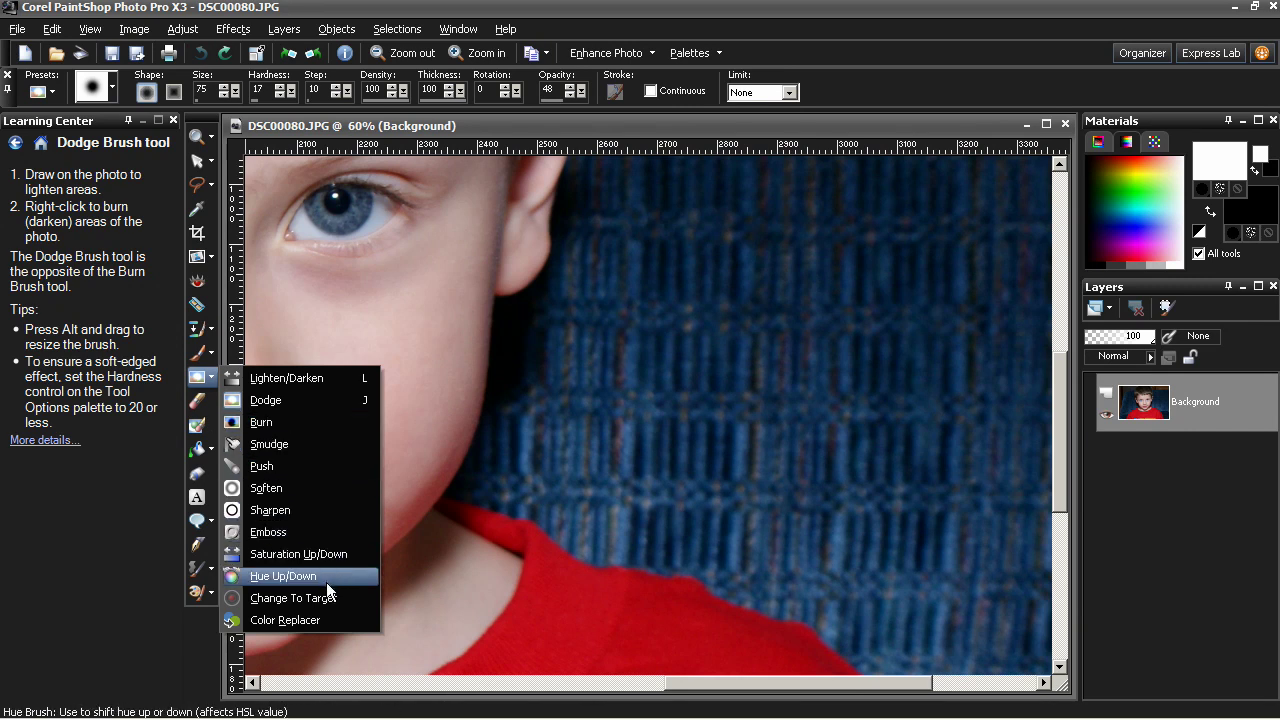
left_click(321, 383)
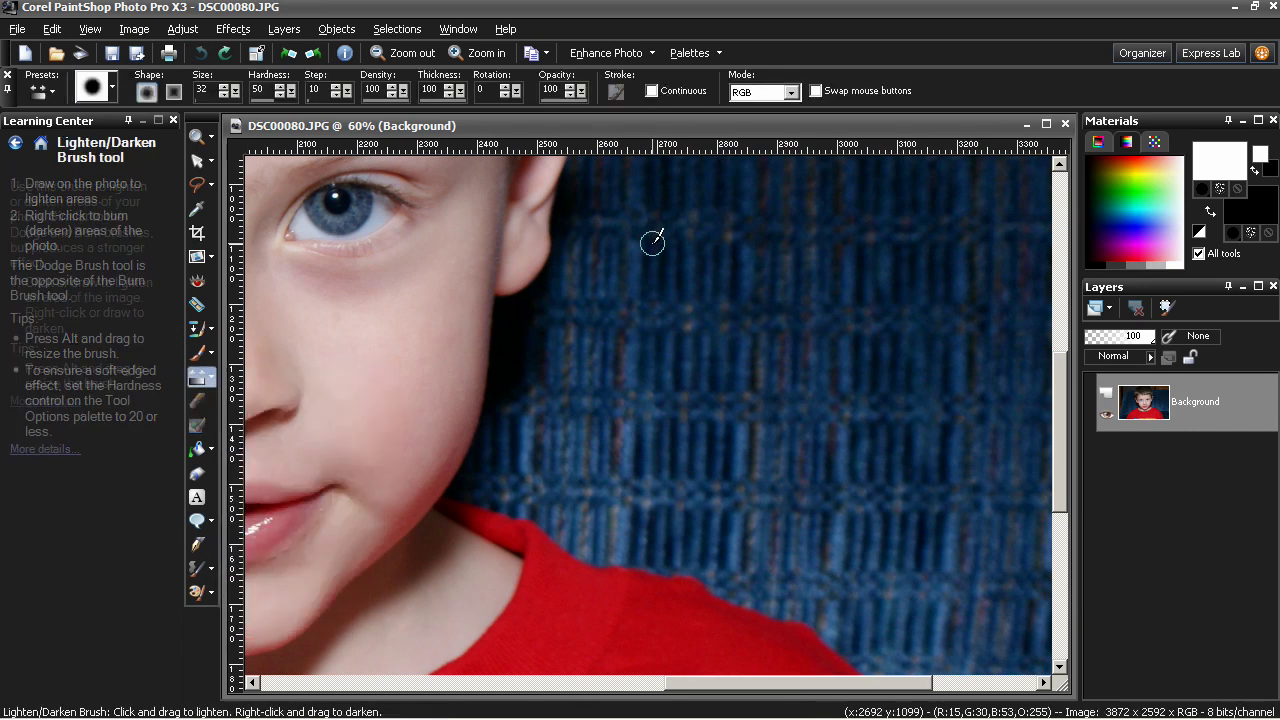
mouse_move(517, 329)
left_mouse_down()
mouse_move(531, 320)
mouse_move(514, 337)
mouse_move(517, 325)
mouse_move(497, 394)
mouse_move(517, 343)
left_mouse_up()
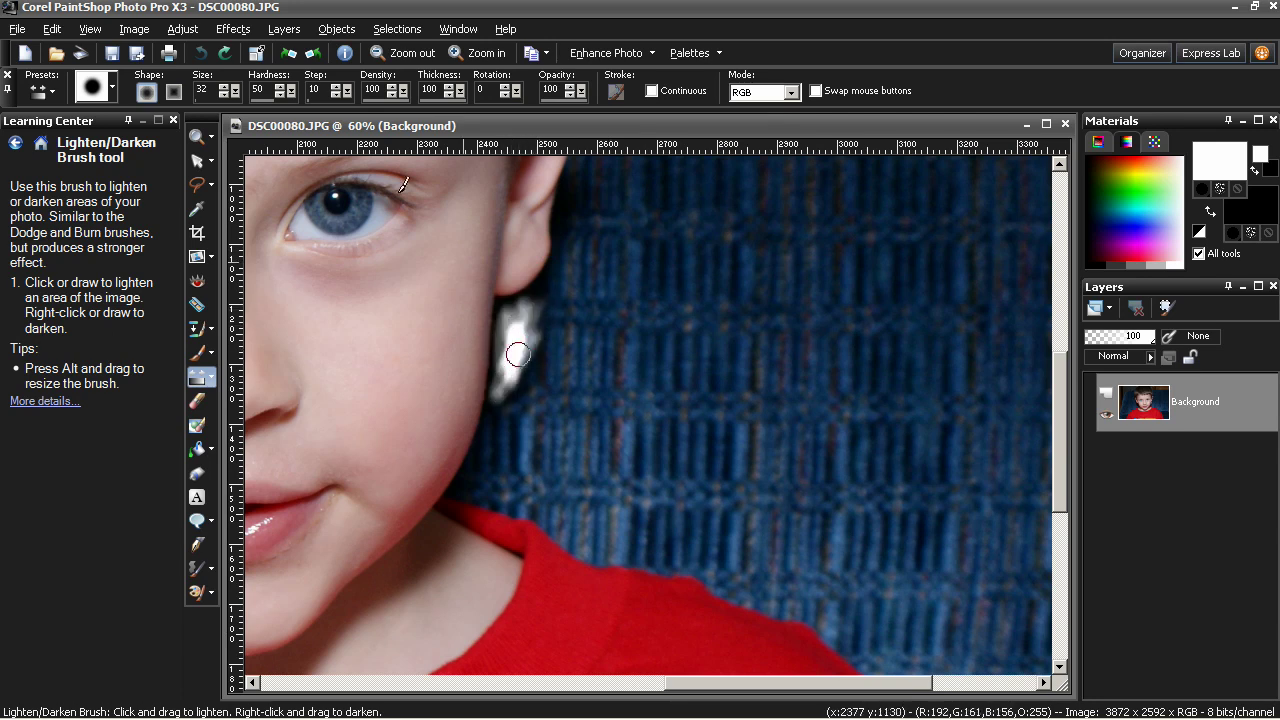
left_click(200, 52)
Step: Preview a Highlight/Midtone/Shadow adjustment with Shadow at 100 on the photo, and cancel it
mouse_move(752, 679)
left_mouse_down()
mouse_move(609, 690)
mouse_move(583, 705)
left_mouse_up()
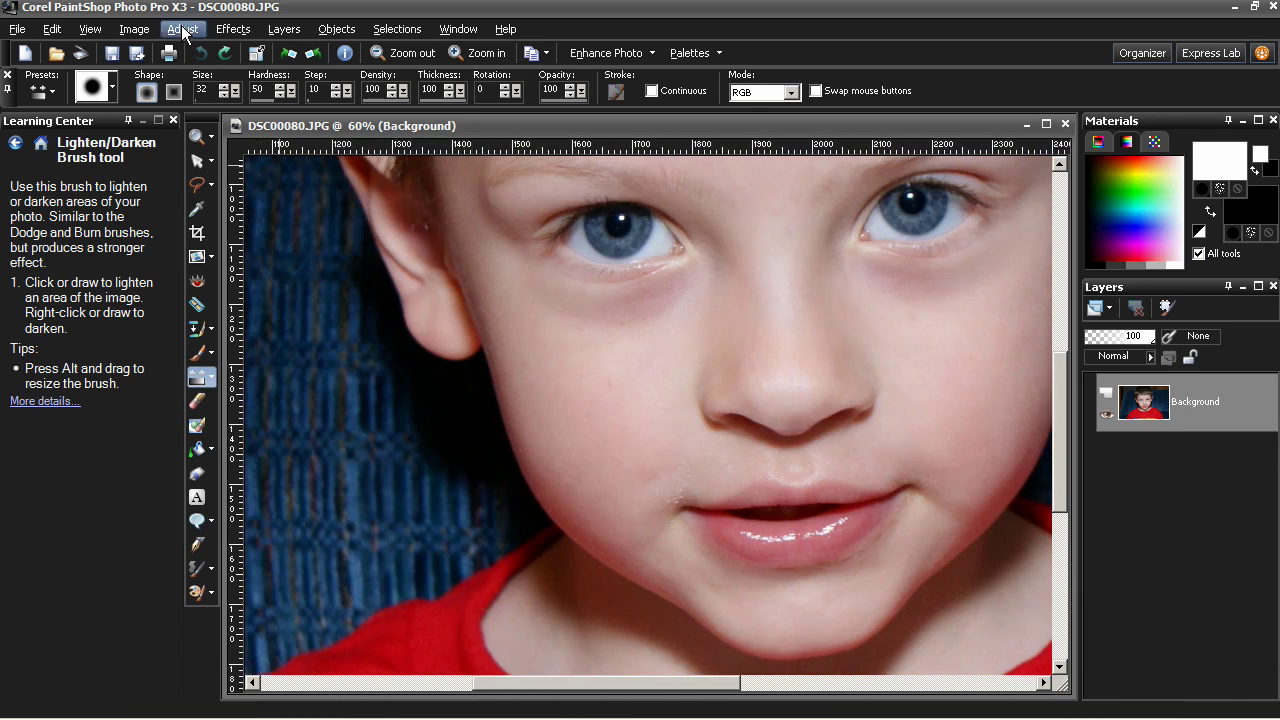
left_click(182, 29)
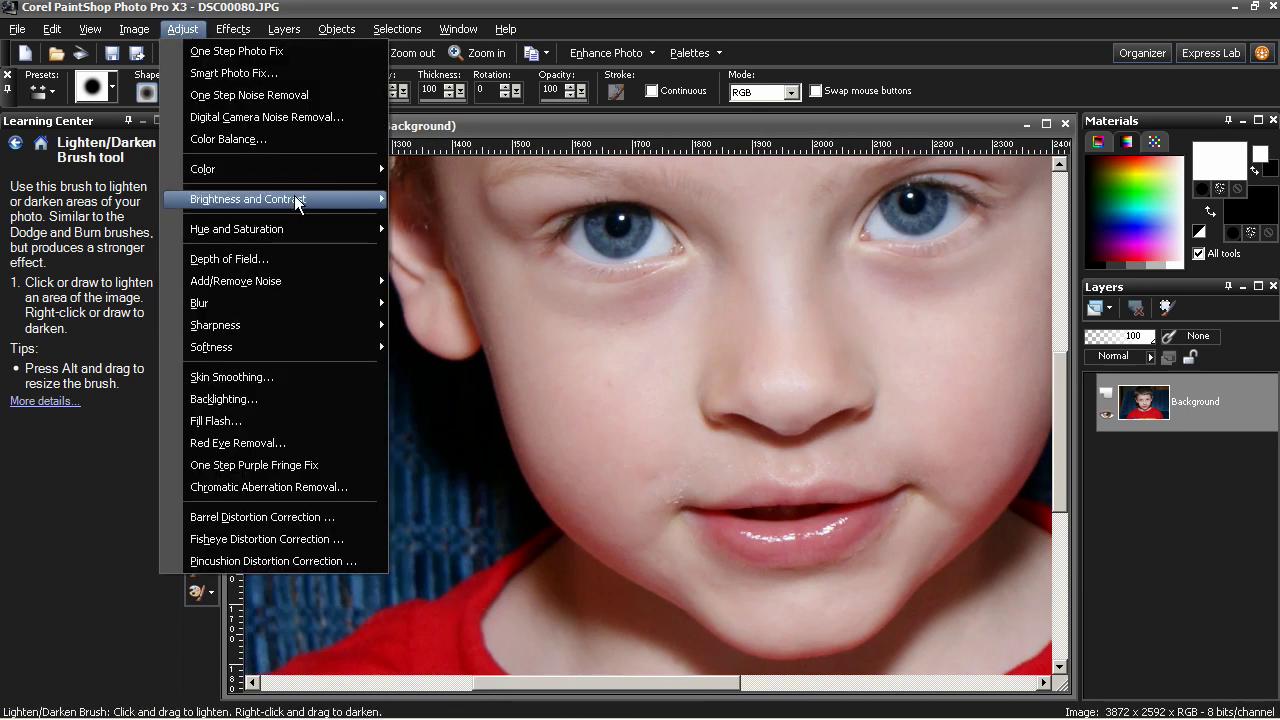
mouse_move(293, 208)
left_click(512, 265)
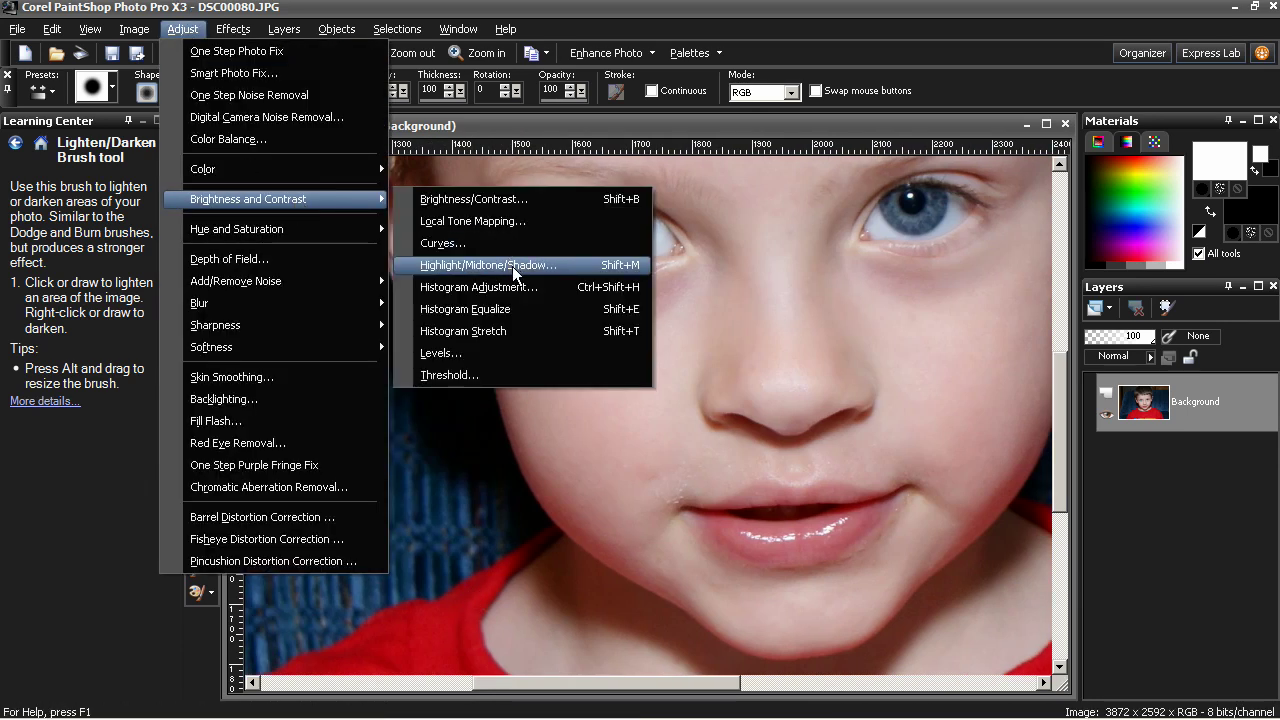
left_click_drag(623, 228, 857, 80)
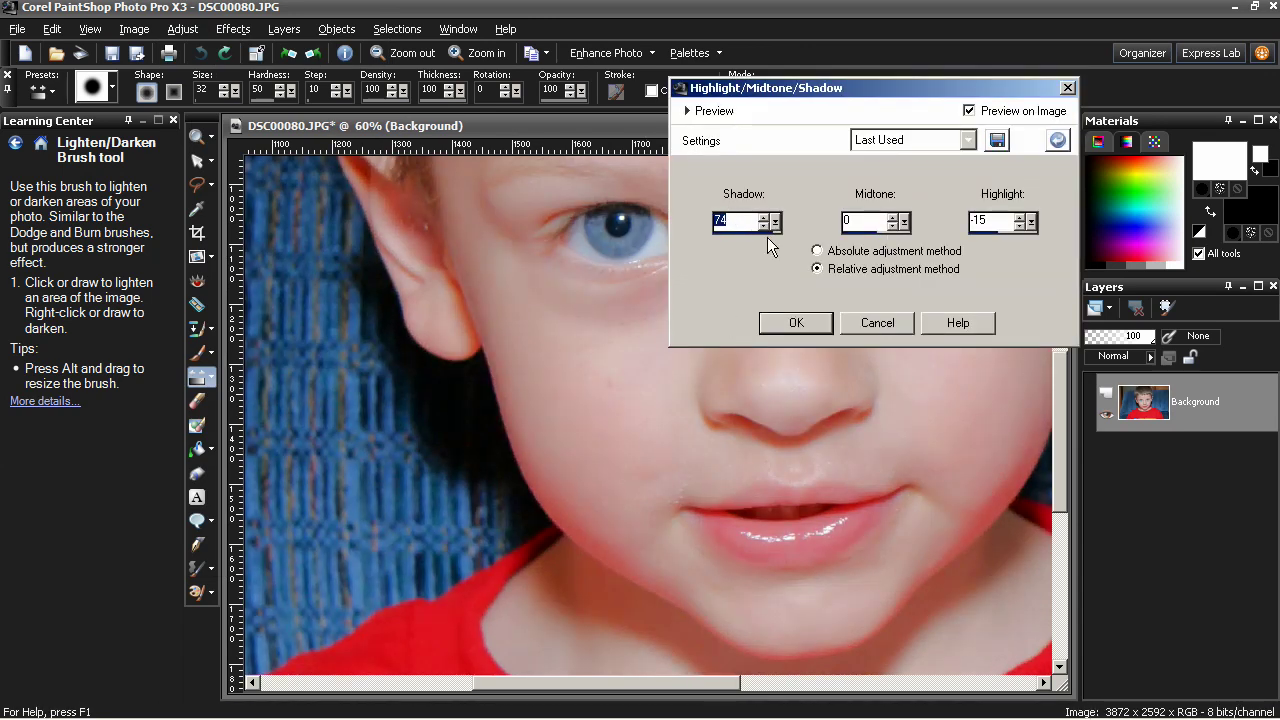
left_click_drag(767, 232, 873, 240)
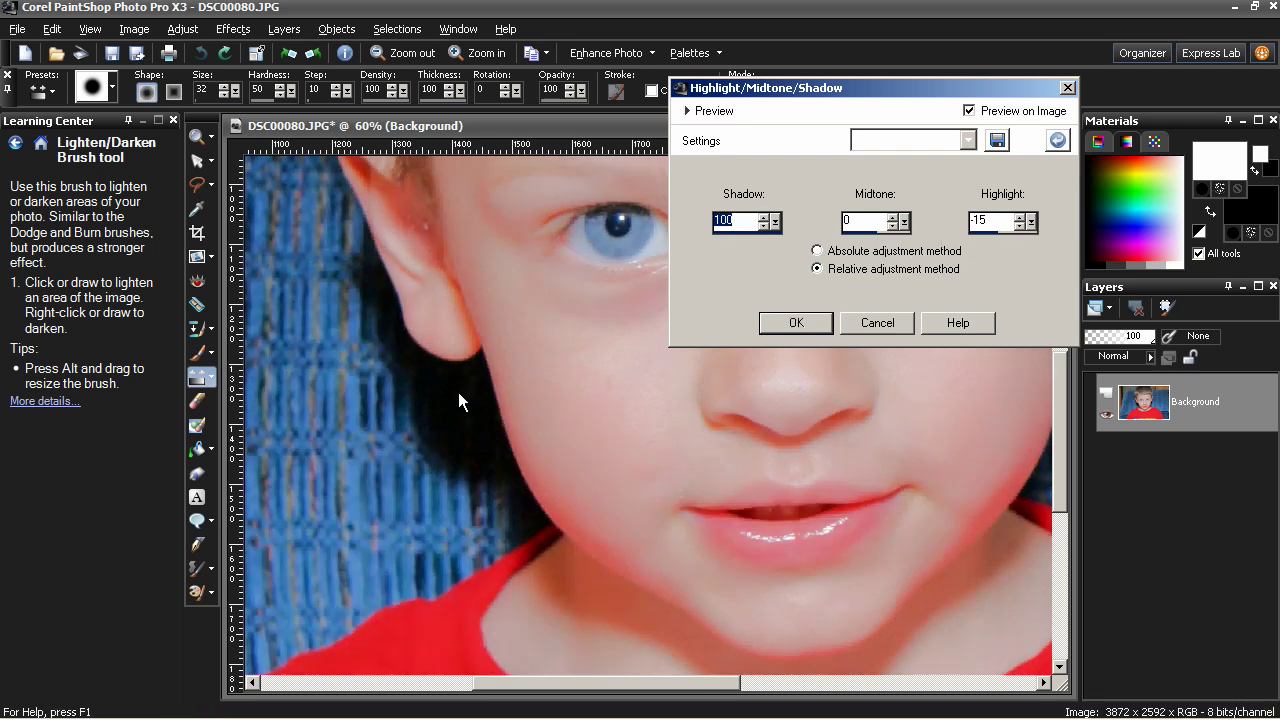
left_click(870, 323)
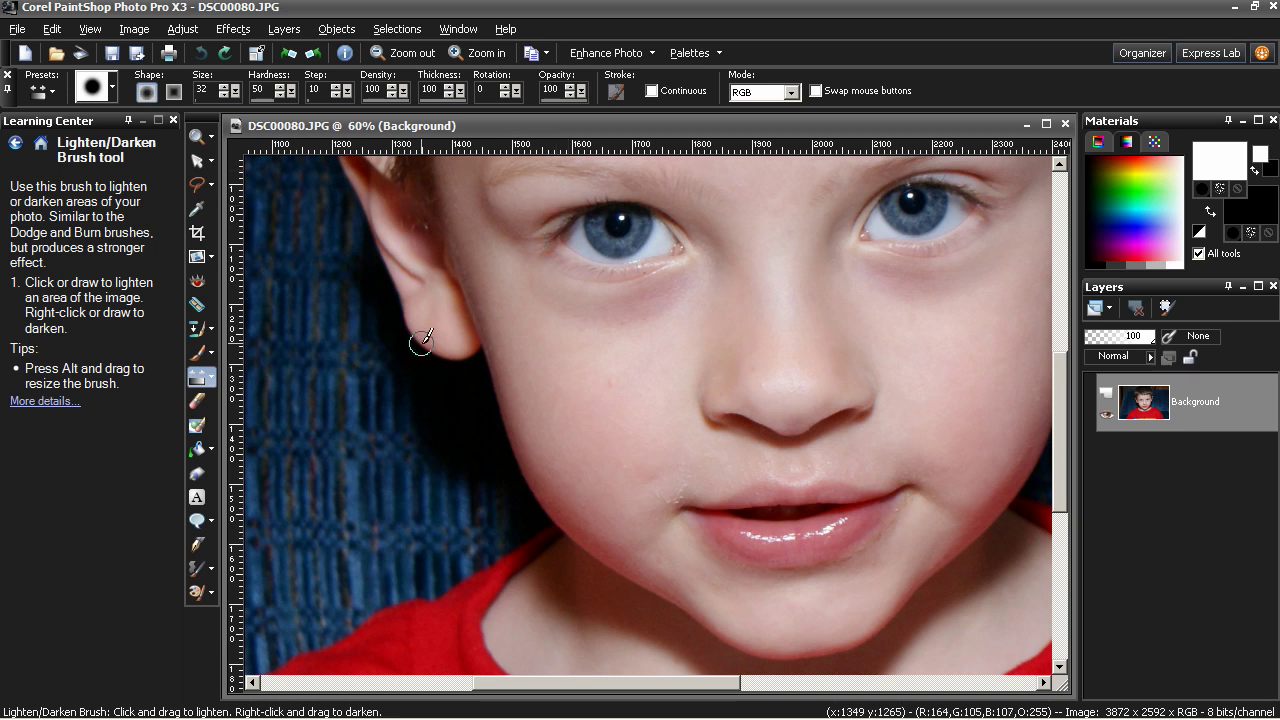
Step: Set up the Clone brush with size 75 and hardness 15 beside the ear's shadow
left_click(197, 333)
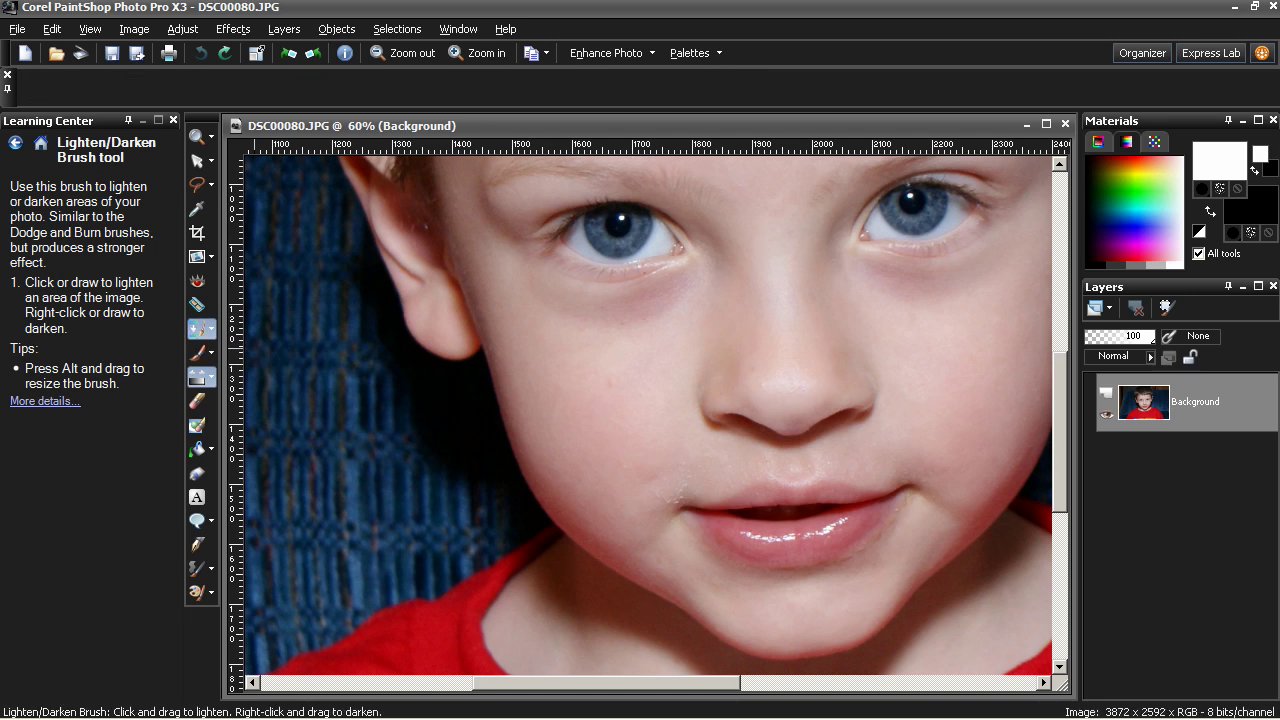
left_click_drag(601, 686, 548, 686)
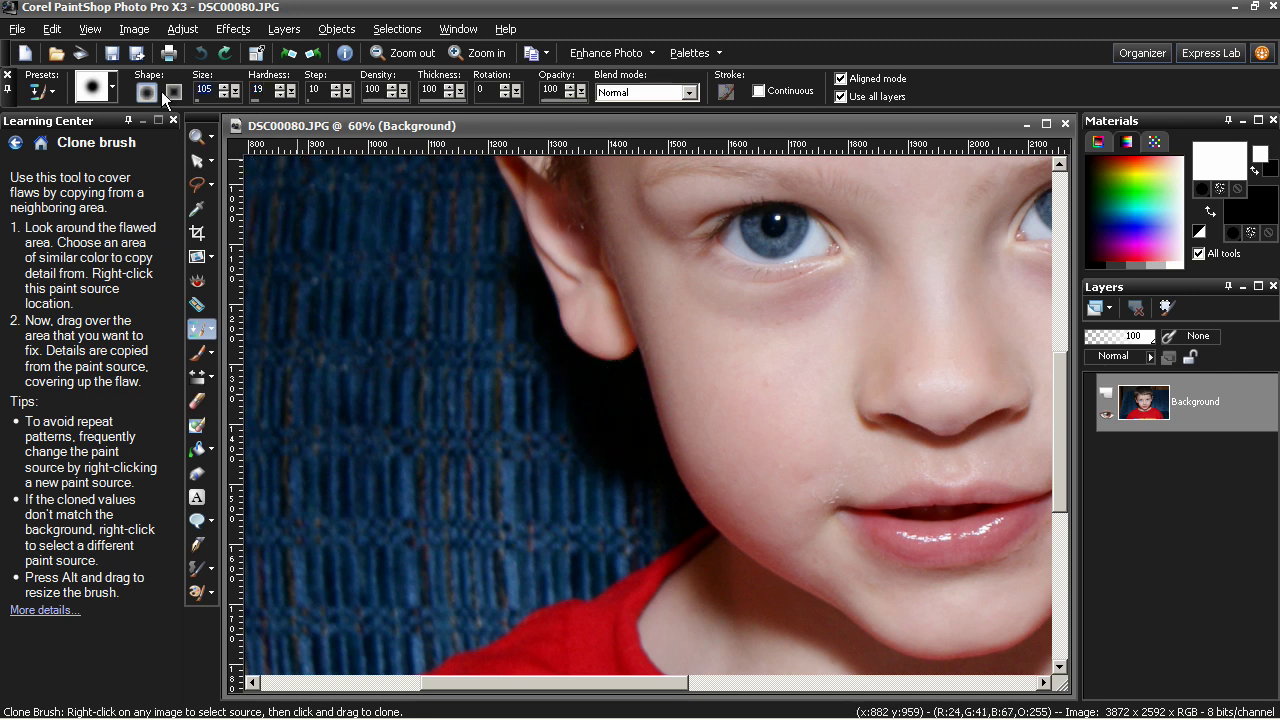
type("75")
left_click(279, 95)
Step: Try cloning nearby sofa fabric over the shadow beside the boy's ear and jaw, check the result, and undo it
right_click(398, 316)
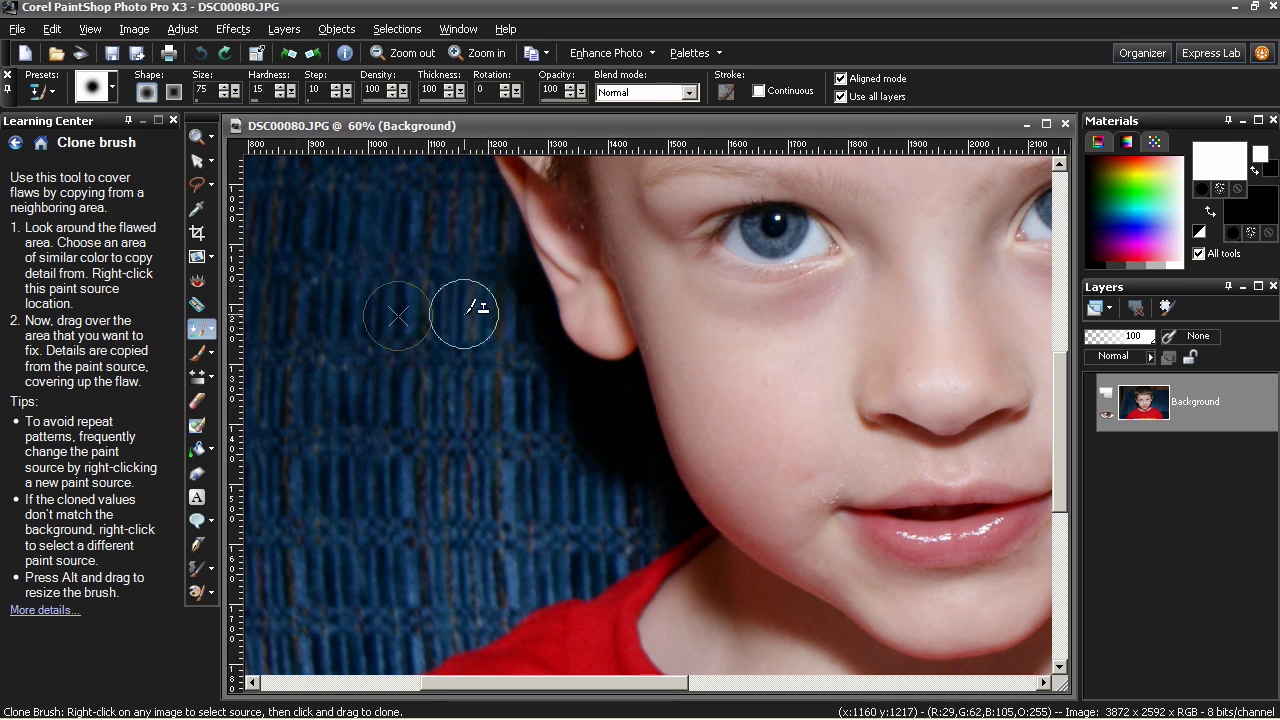
mouse_move(518, 321)
left_mouse_down()
mouse_move(509, 252)
mouse_move(546, 364)
mouse_move(648, 517)
mouse_move(622, 395)
mouse_move(545, 342)
mouse_move(537, 290)
mouse_move(500, 240)
mouse_move(605, 390)
mouse_move(628, 368)
mouse_move(636, 438)
mouse_move(675, 512)
mouse_move(623, 534)
mouse_move(578, 424)
mouse_move(598, 510)
mouse_move(590, 550)
mouse_move(571, 563)
mouse_move(586, 543)
left_mouse_up()
left_click_drag(800, 420, 835, 437)
scroll(835, 437, "down", 4)
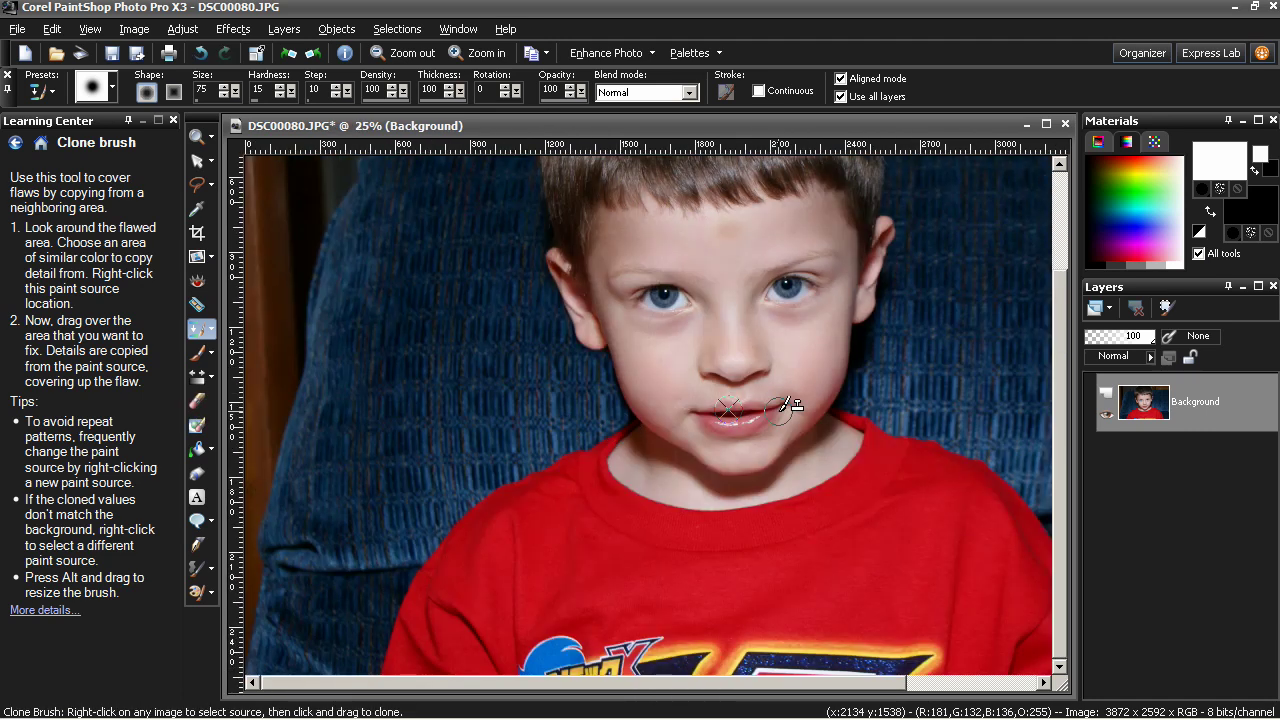
scroll(750, 400, "up", 4)
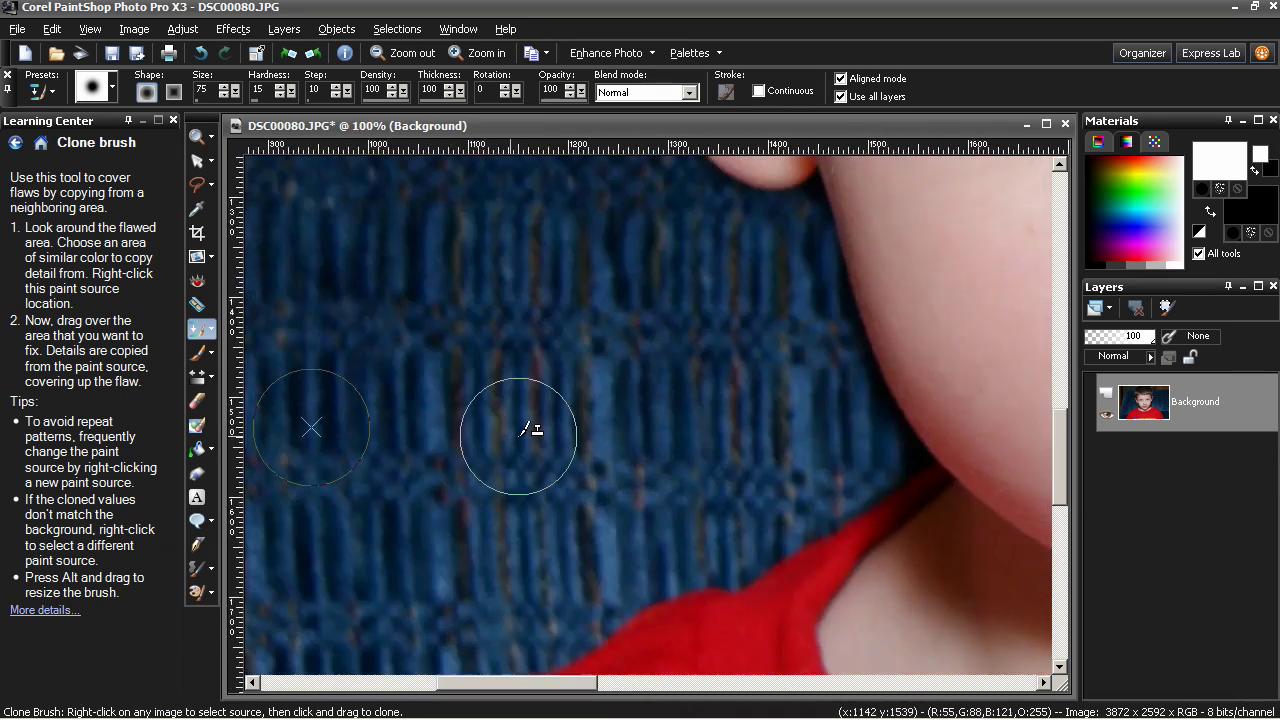
left_click(200, 56)
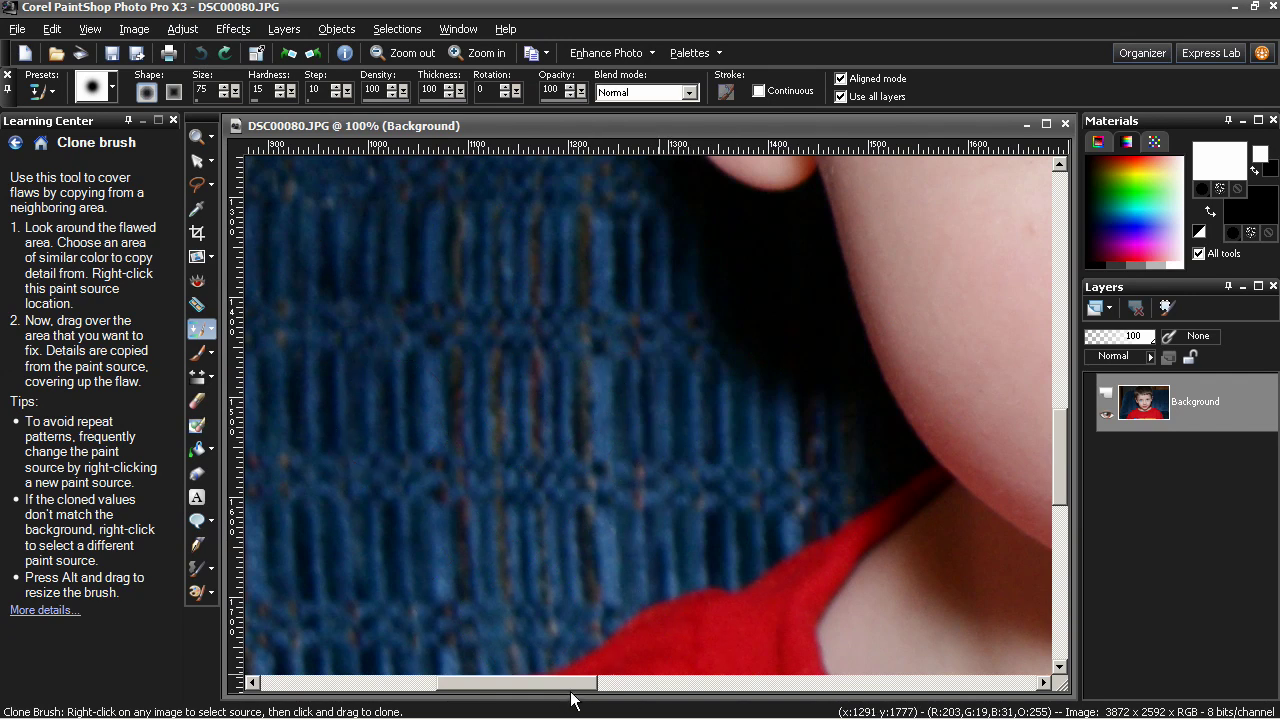
Step: Test a clone dab on the sofa fabric near the edge of the jaw shadow, and undo it
scroll(563, 509, "down", 1)
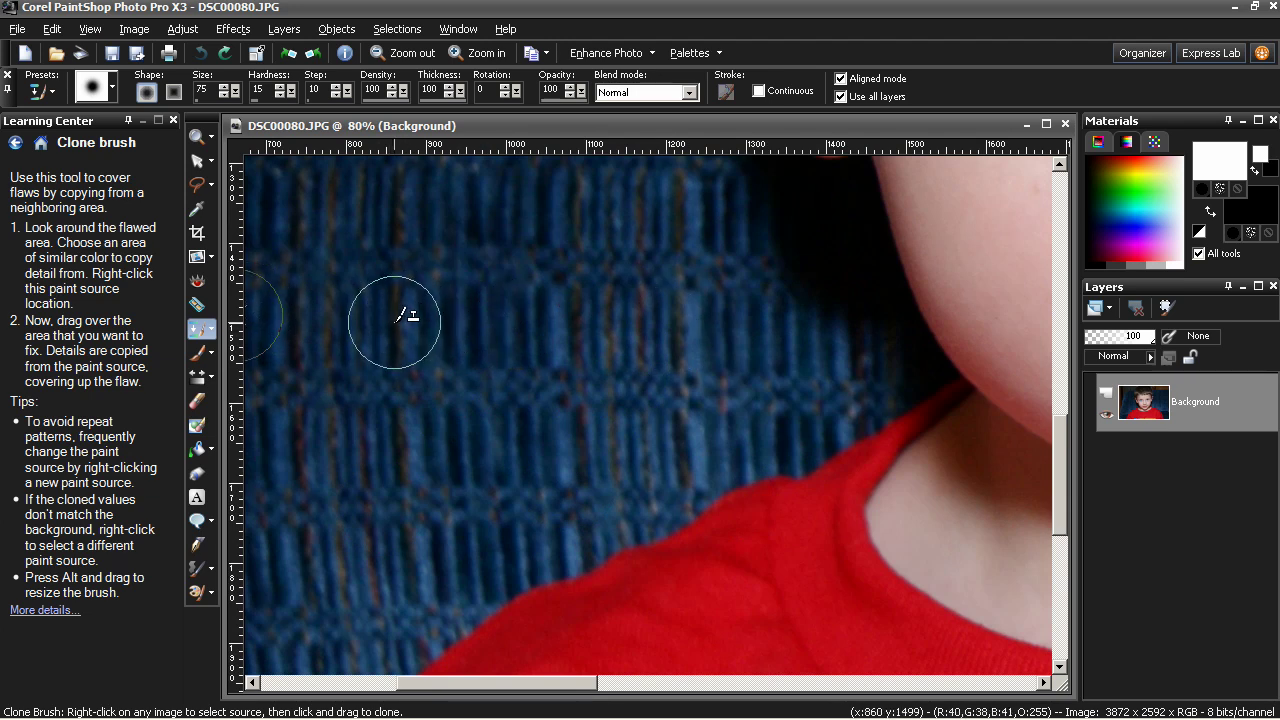
left_click(697, 323)
left_click(200, 53)
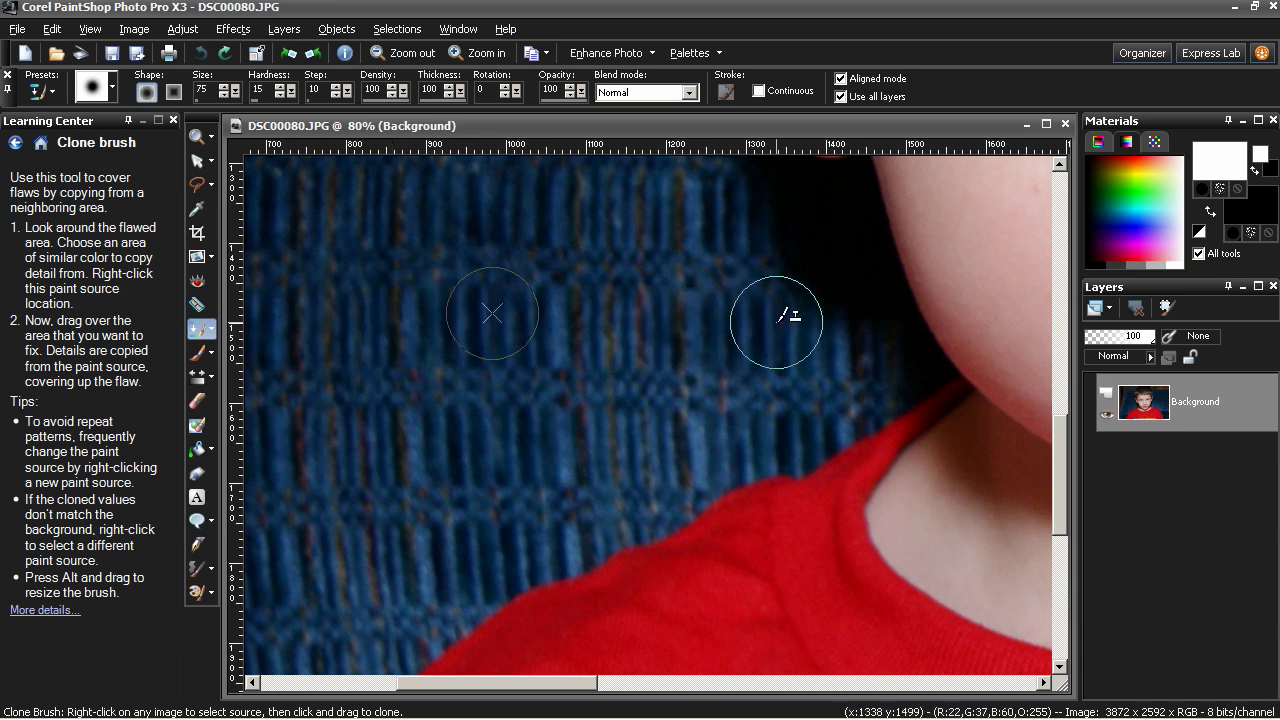
Step: Clone sofa fabric over the dark shadow beneath the boy's ear and along his jaw with the size 75 brush
mouse_move(846, 331)
left_mouse_down()
mouse_move(882, 327)
mouse_move(858, 295)
mouse_move(794, 265)
mouse_move(770, 223)
mouse_move(807, 271)
left_mouse_up()
left_click_drag(1063, 487, 1062, 447)
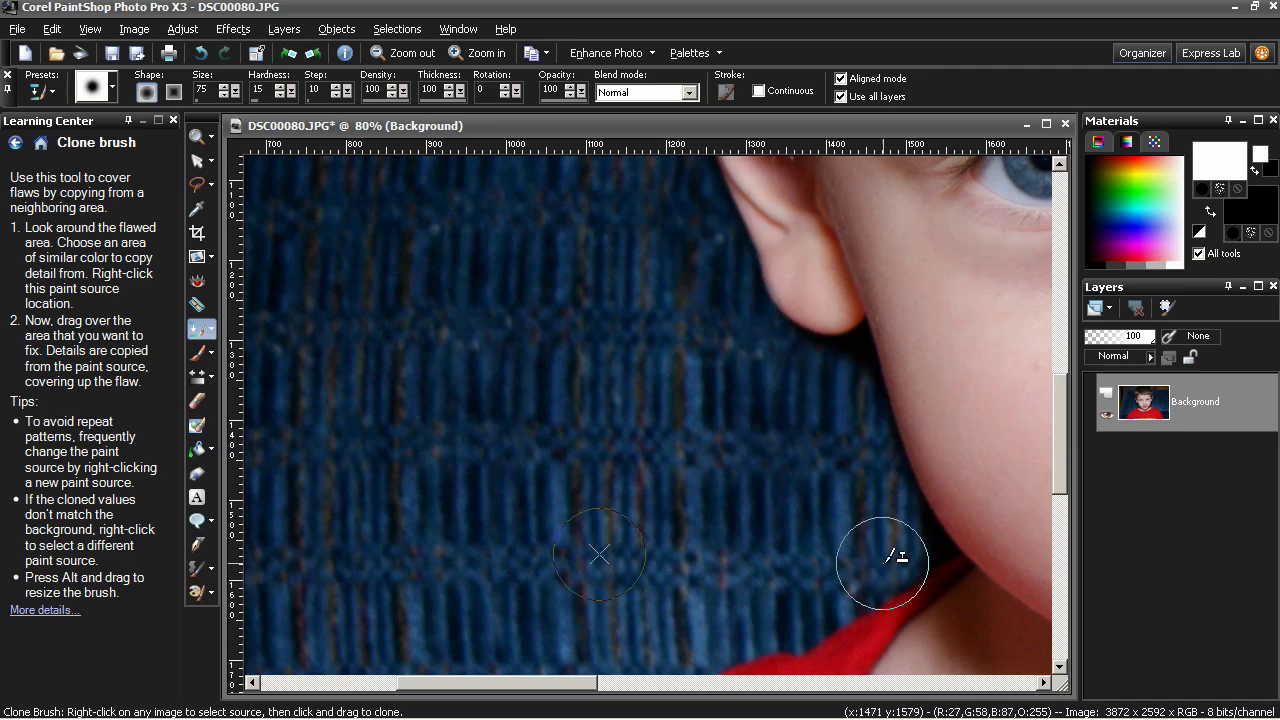
mouse_move(1063, 462)
left_mouse_down()
mouse_move(1063, 421)
mouse_move(1064, 441)
left_mouse_up()
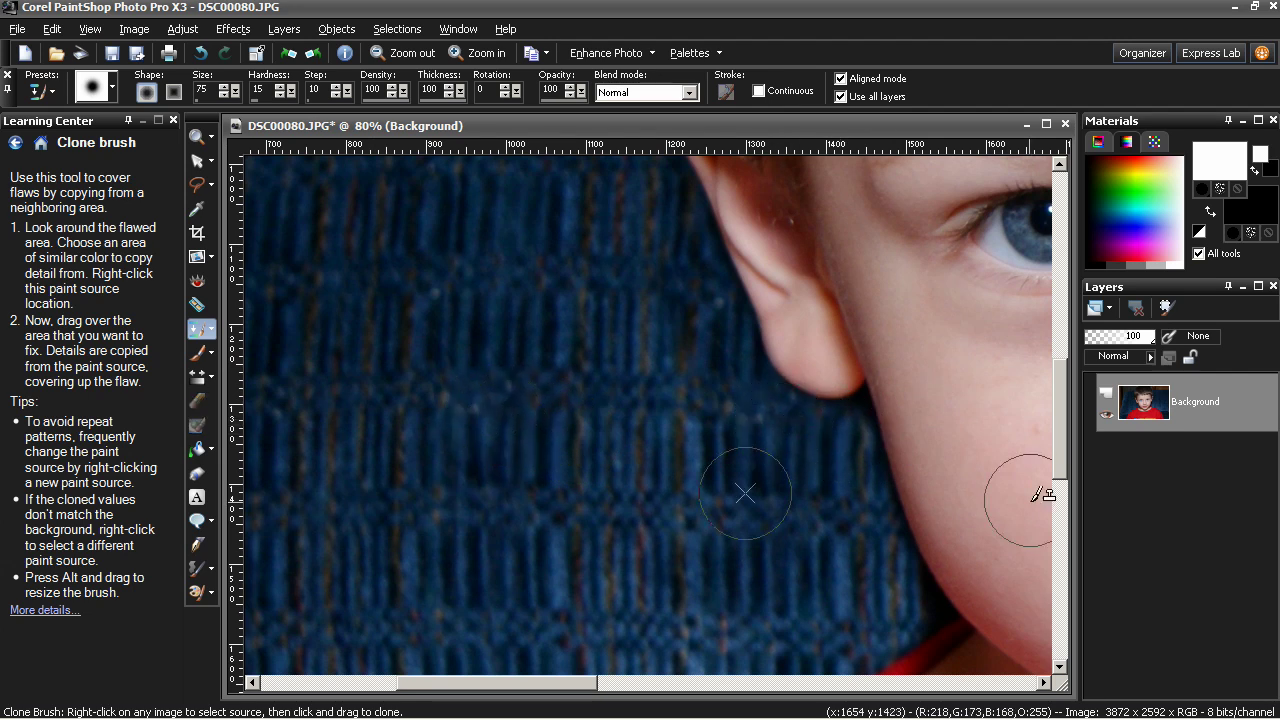
left_click_drag(1064, 454, 1062, 495)
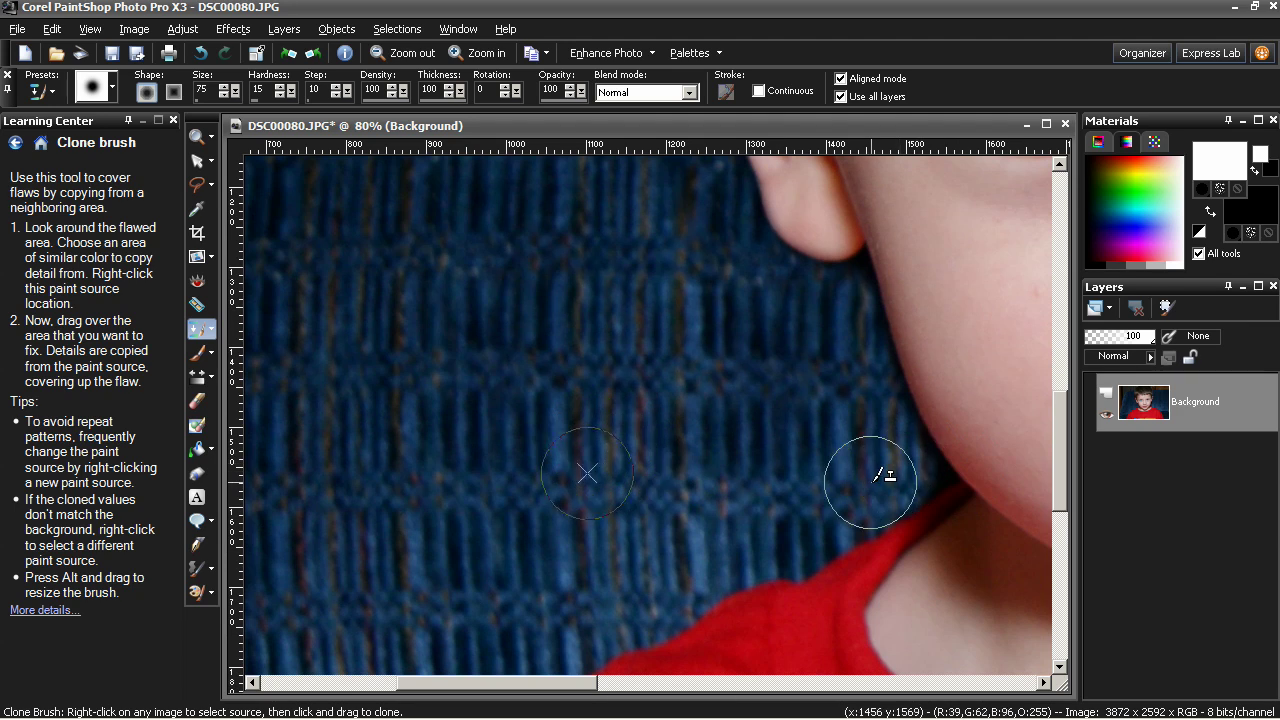
scroll(940, 415, "up", 1)
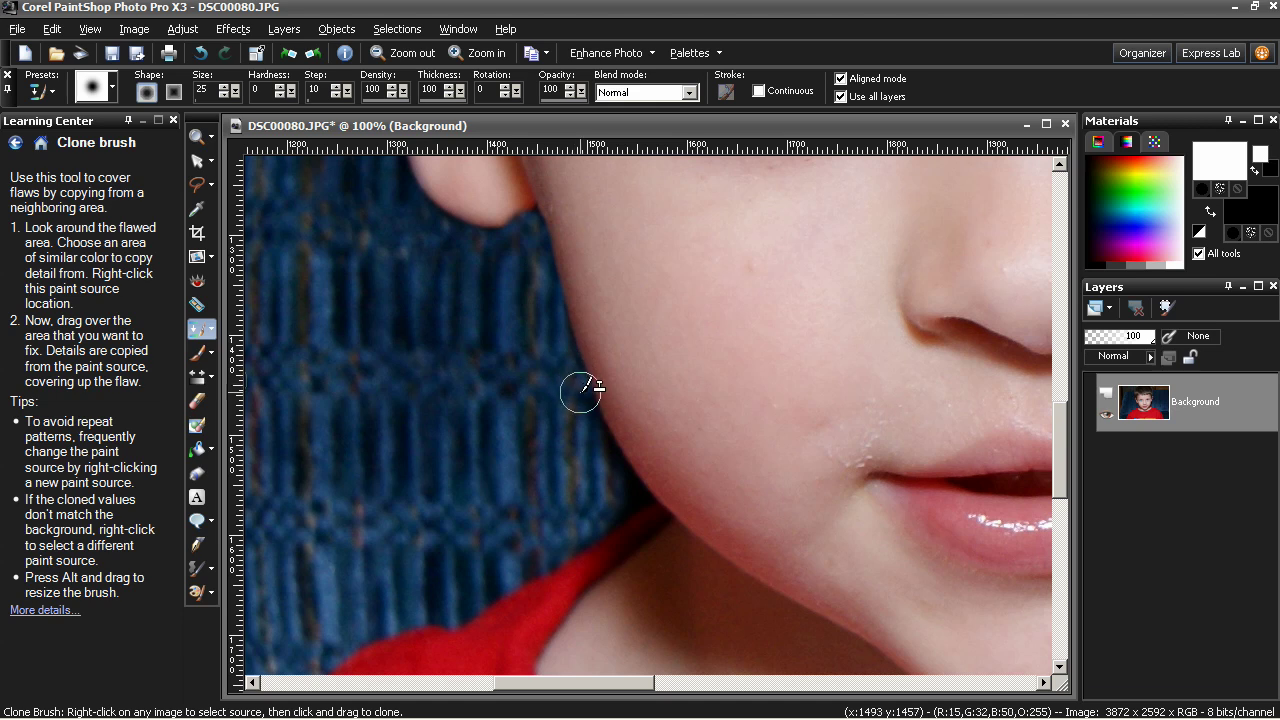
Step: Undo the last clone dab and clone fabric along the jaw edge above the collar with brush size 25 and hardness 0
left_click(201, 52)
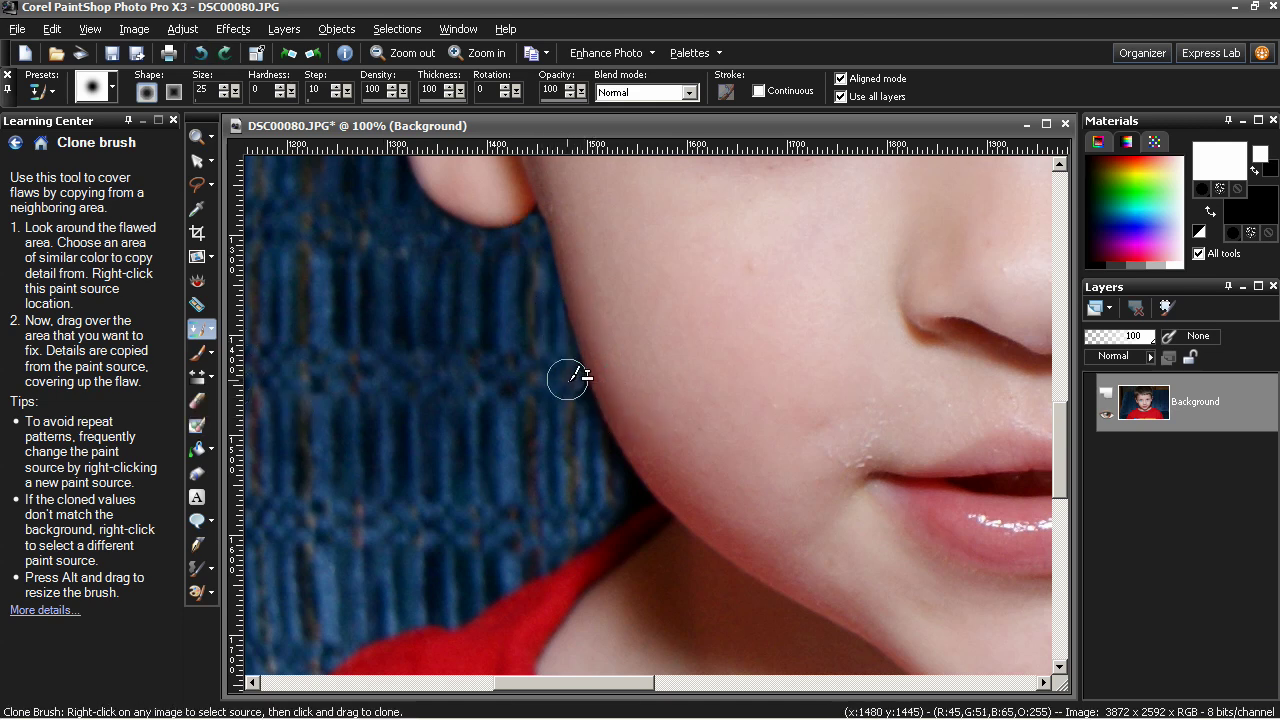
left_click_drag(593, 443, 612, 508)
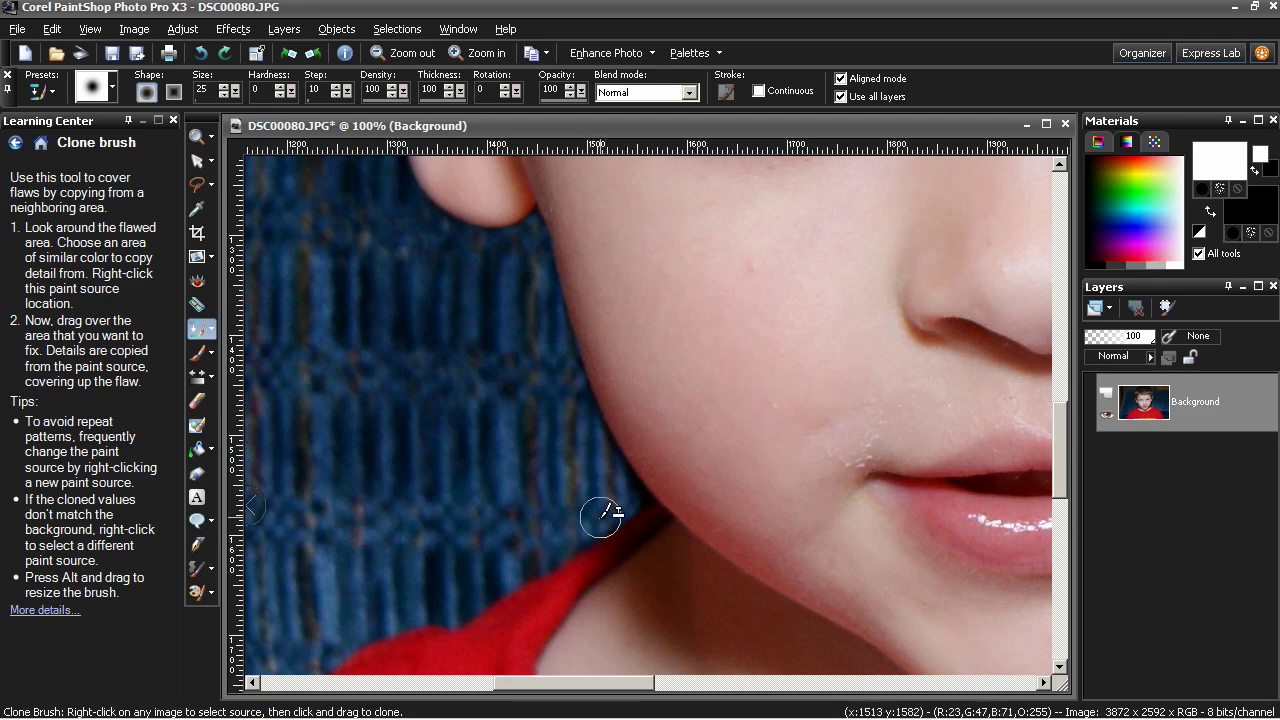
scroll(649, 306, "down", 3)
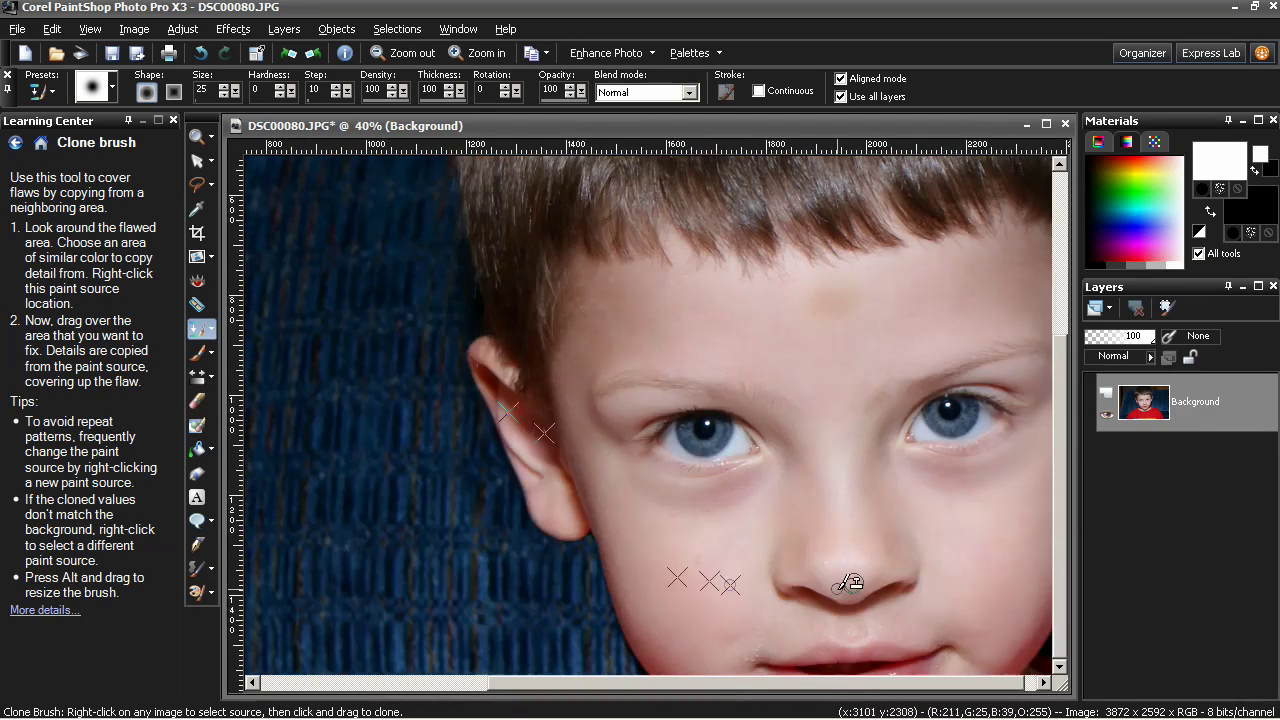
scroll(657, 380, "down", 1)
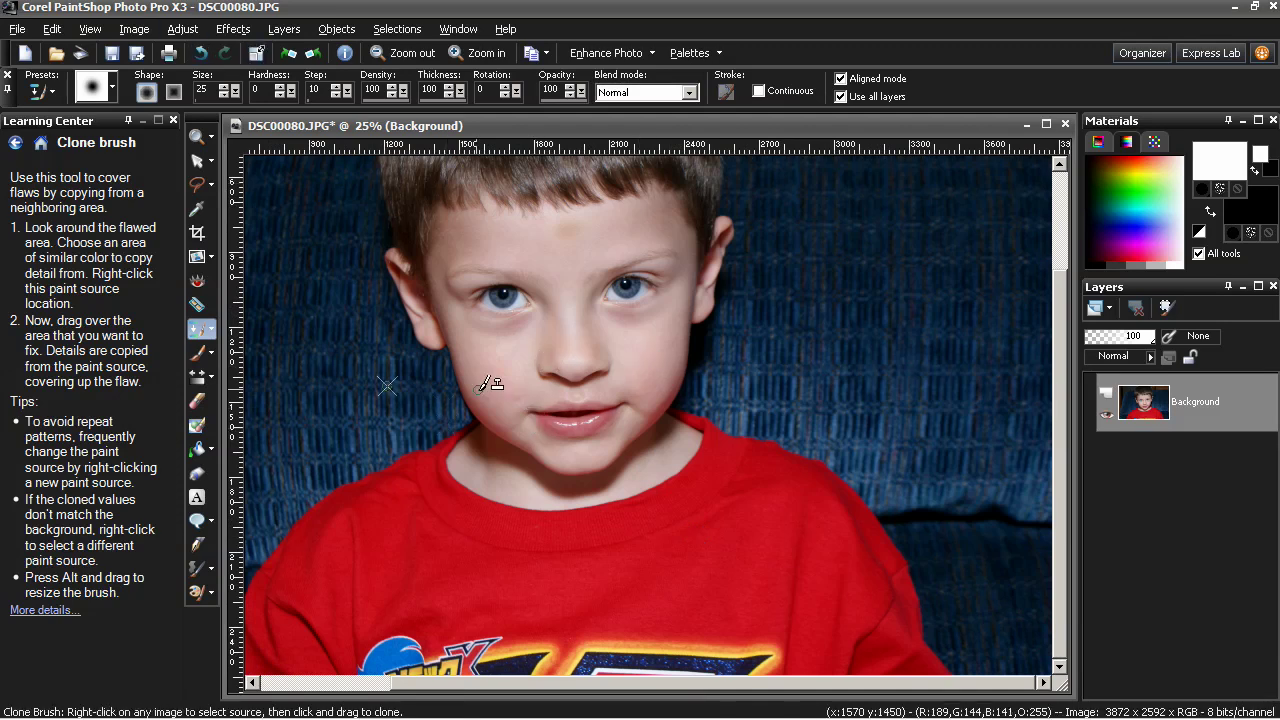
Step: Clone sofa fabric over the shadow beside the other ear and cheek, and check the whole photo
scroll(772, 399, "up", 4)
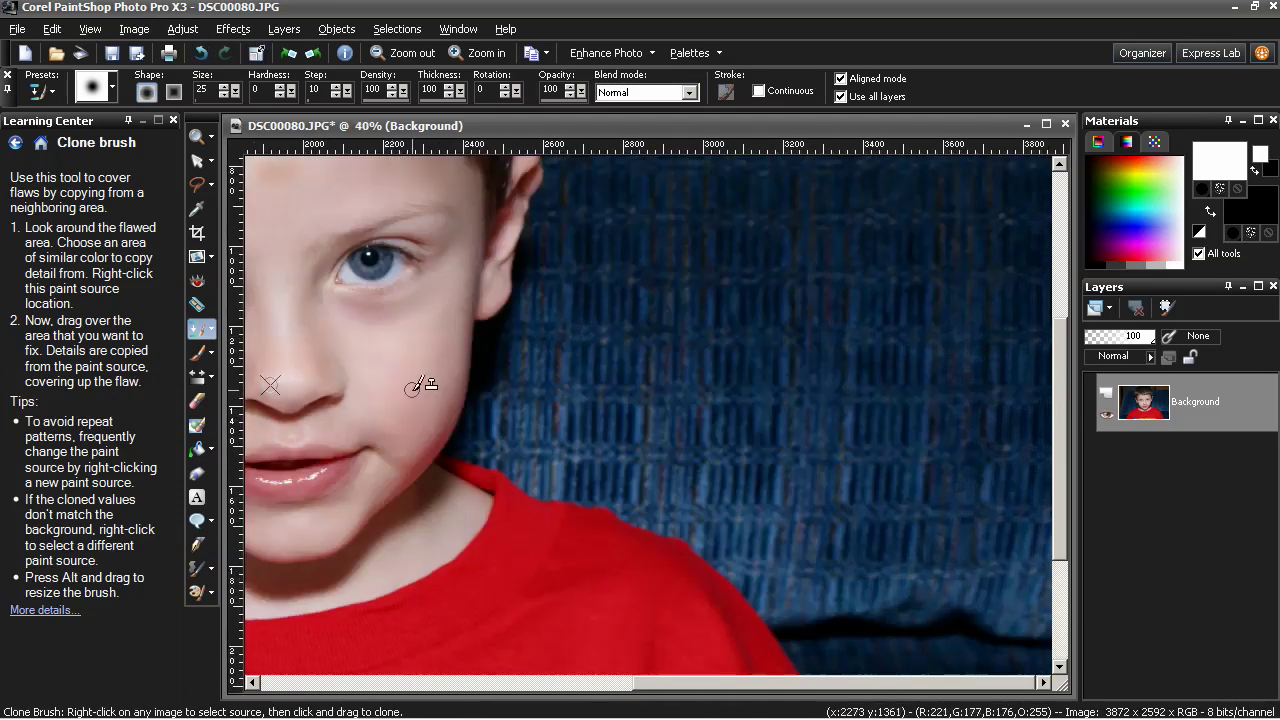
scroll(918, 458, "up", 2)
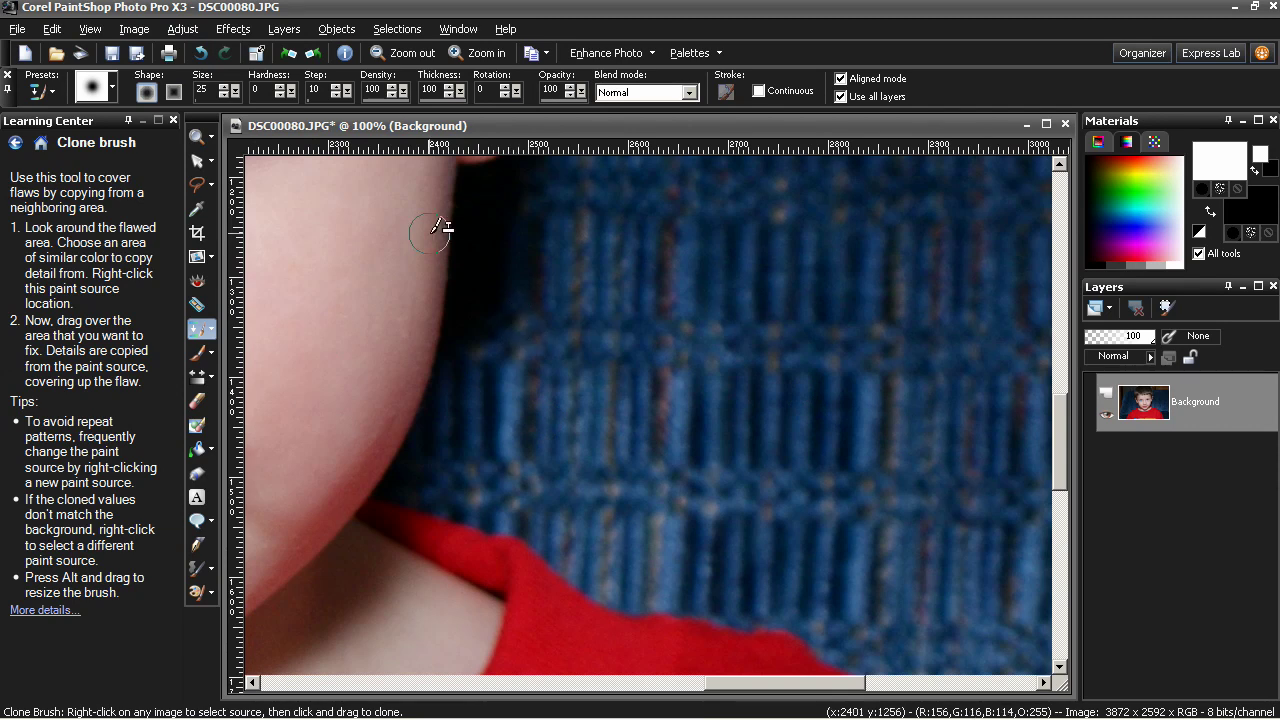
scroll(447, 237, "down", 1)
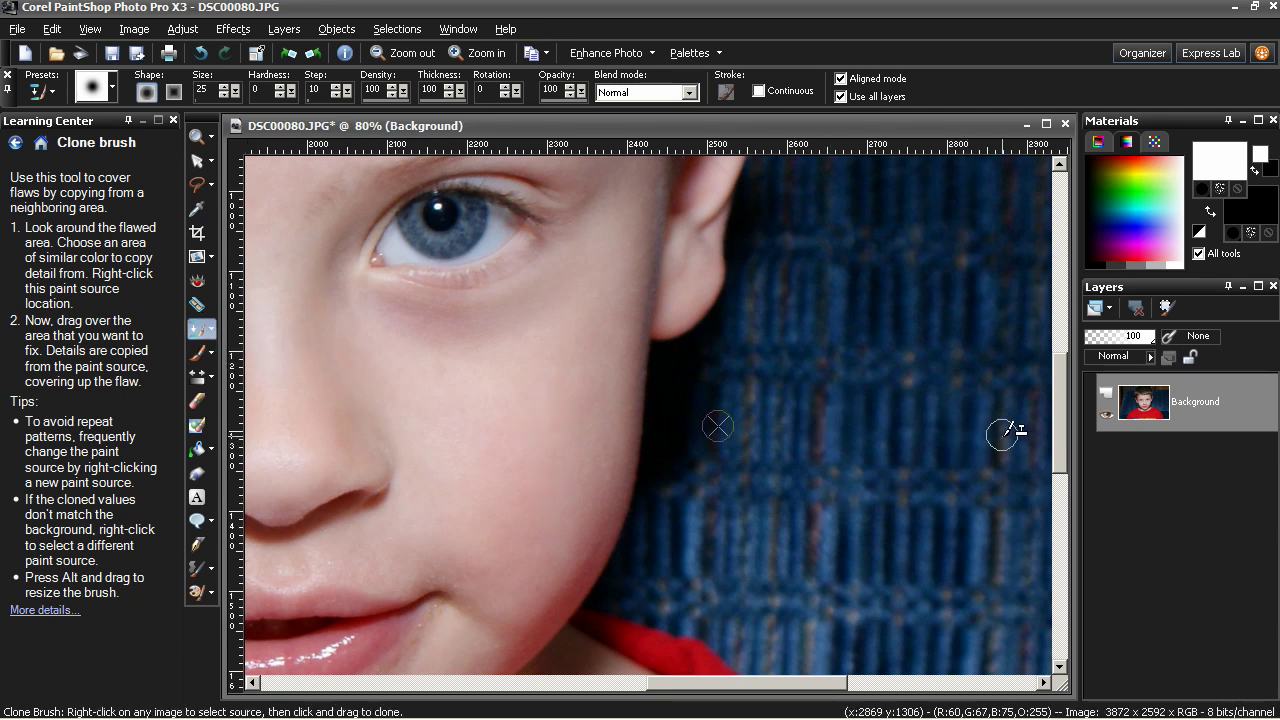
mouse_move(745, 424)
left_mouse_down()
mouse_move(694, 420)
mouse_move(706, 345)
mouse_move(670, 347)
mouse_move(636, 538)
mouse_move(679, 357)
mouse_move(723, 400)
mouse_move(666, 511)
mouse_move(598, 600)
mouse_move(700, 505)
left_mouse_up()
scroll(690, 294, "down", 2)
scroll(690, 294, "down", 2)
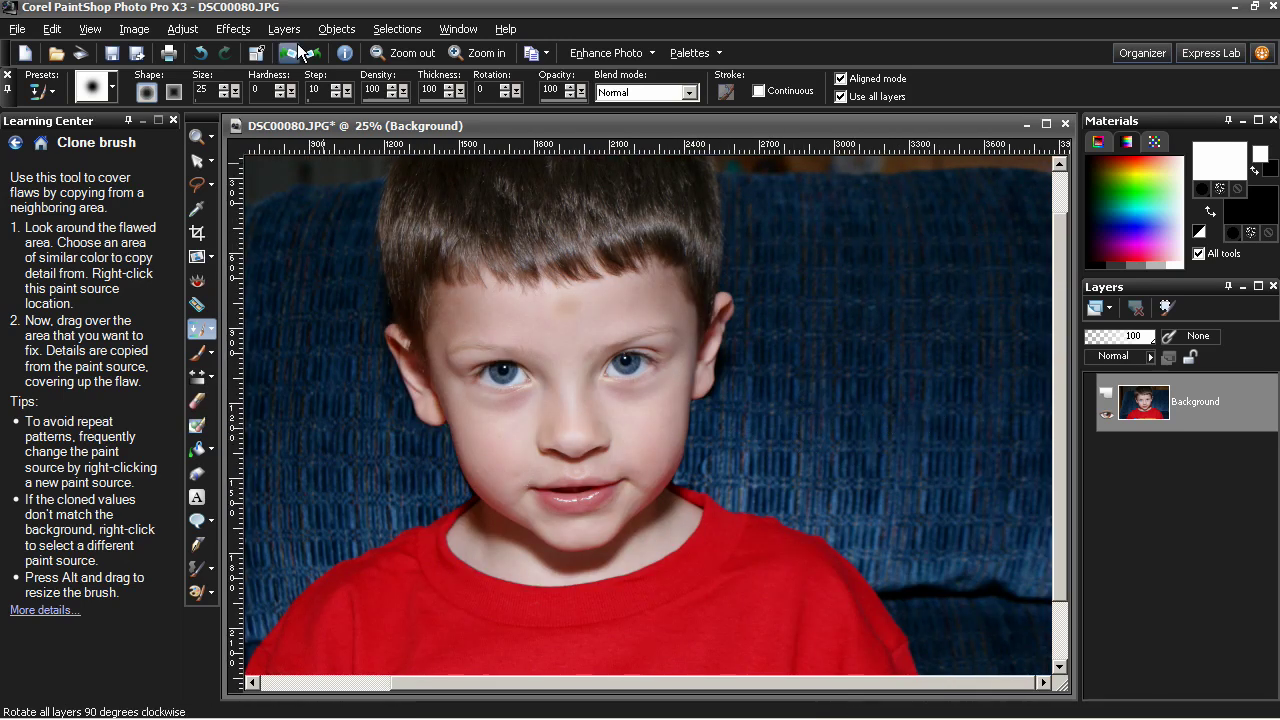
Step: Undo all clone strokes made on the sofa shadows on both sides of the head
left_click(201, 53)
left_click(201, 53)
left_click(201, 53)
left_click(201, 53)
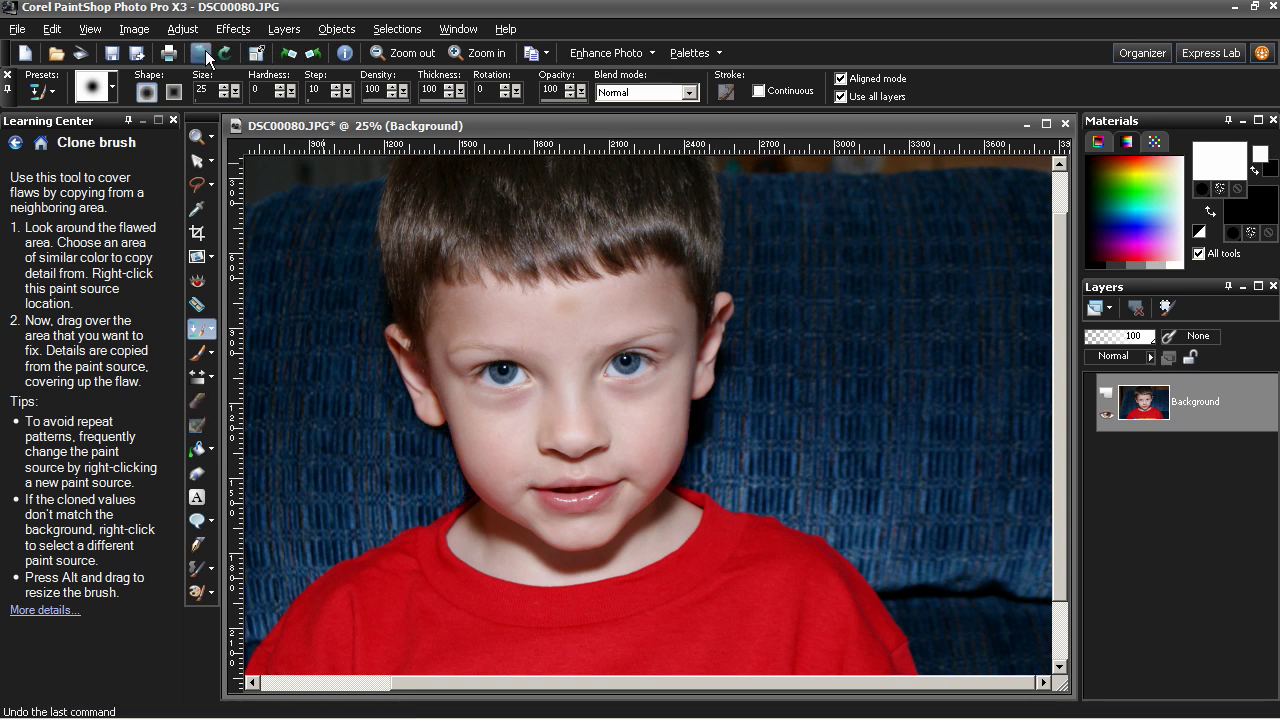
left_click(206, 56)
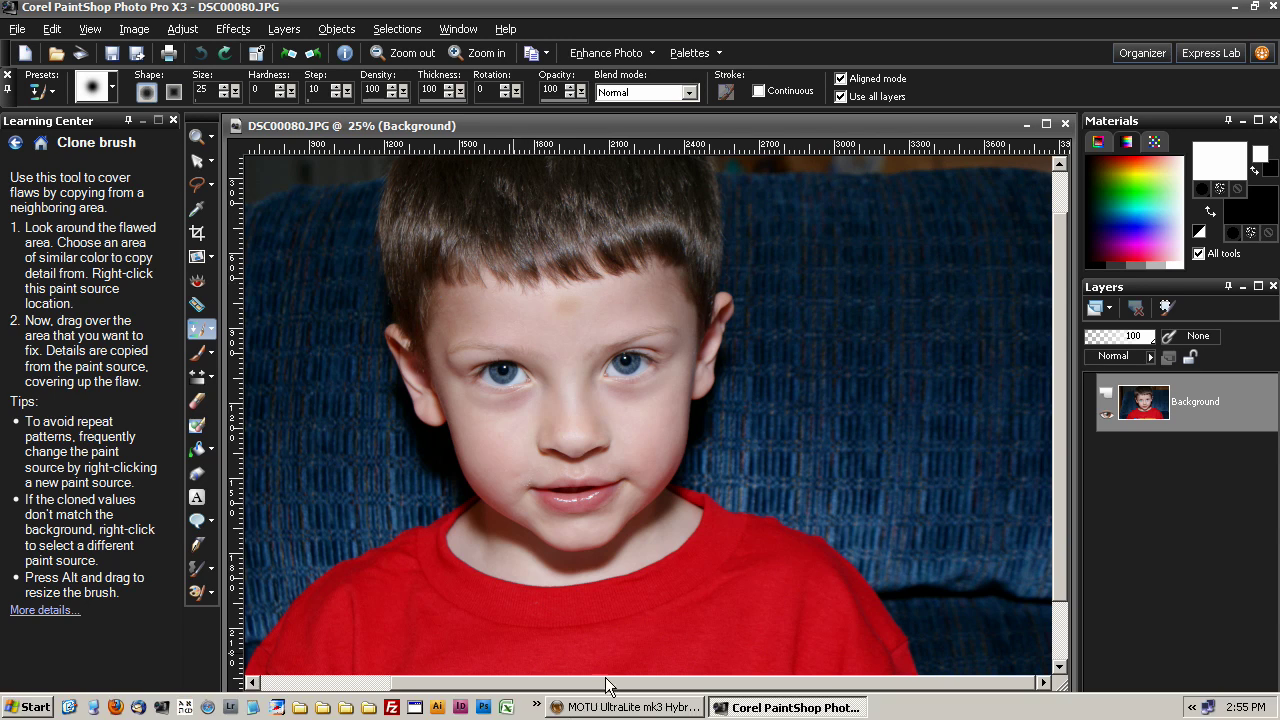
Step: Set the Clone brush size to 100 and try cloning sofa fabric over the ear and jaw shadow, undoing the first stroke
left_click_drag(603, 692, 531, 692)
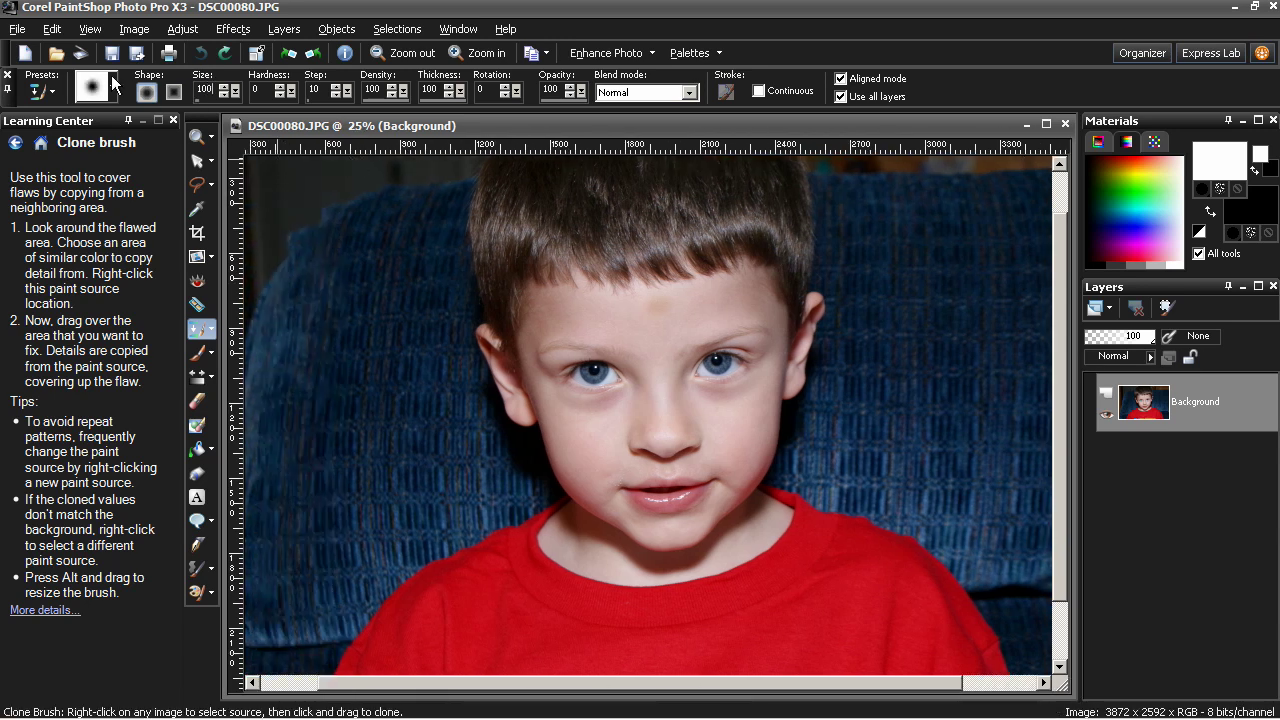
right_click(357, 271)
mouse_move(502, 468)
left_mouse_down()
mouse_move(520, 452)
mouse_move(500, 430)
mouse_move(510, 455)
mouse_move(536, 465)
mouse_move(488, 416)
mouse_move(529, 463)
left_mouse_up()
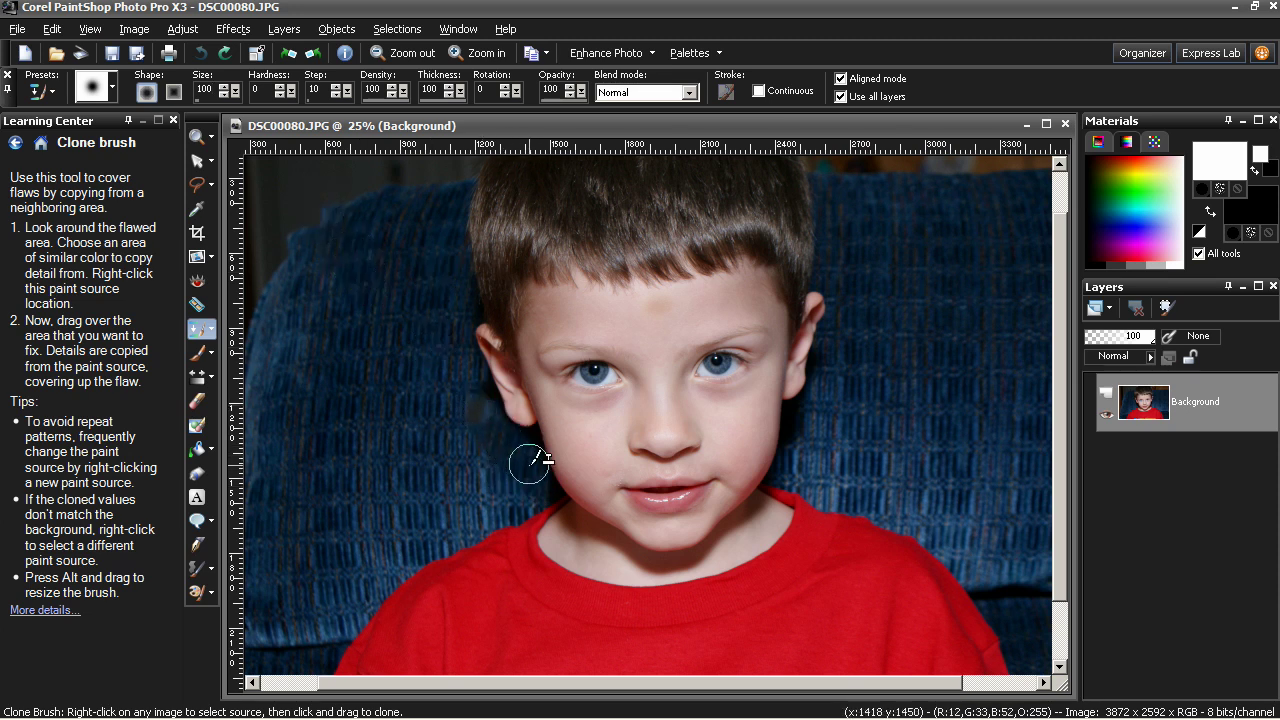
left_click(200, 52)
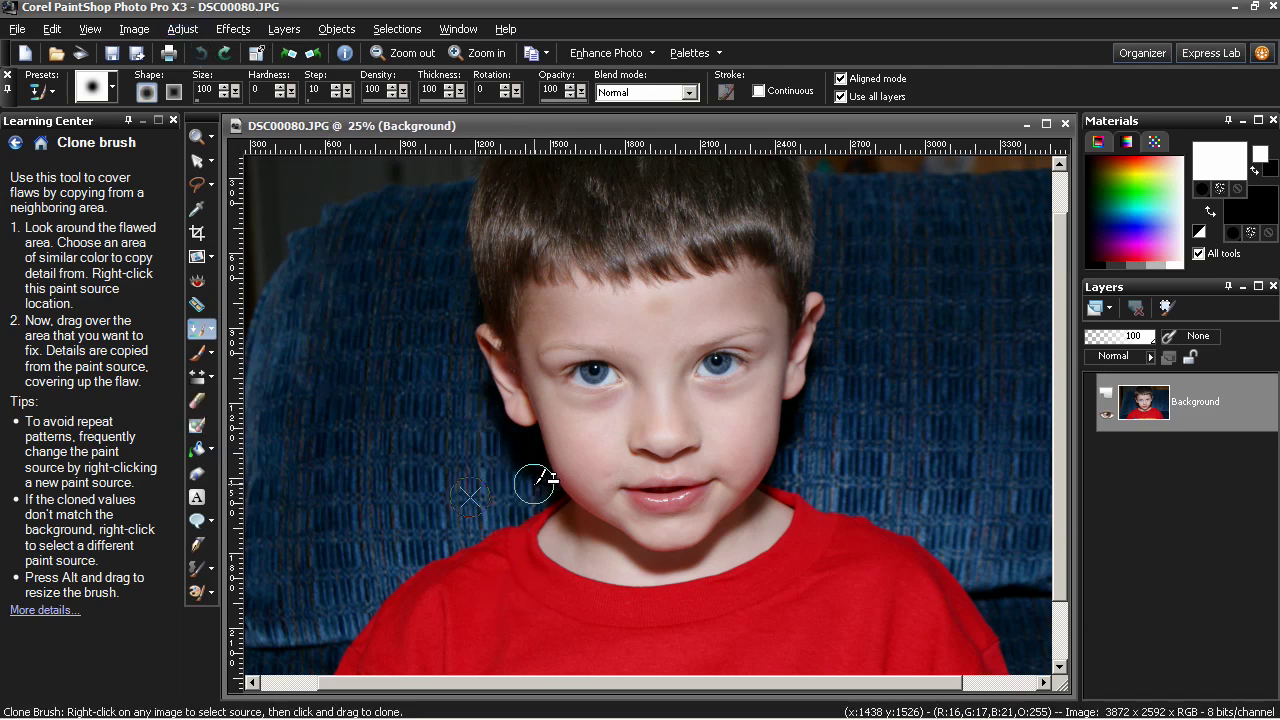
mouse_move(513, 453)
left_mouse_down()
mouse_move(485, 396)
mouse_move(494, 388)
left_mouse_up()
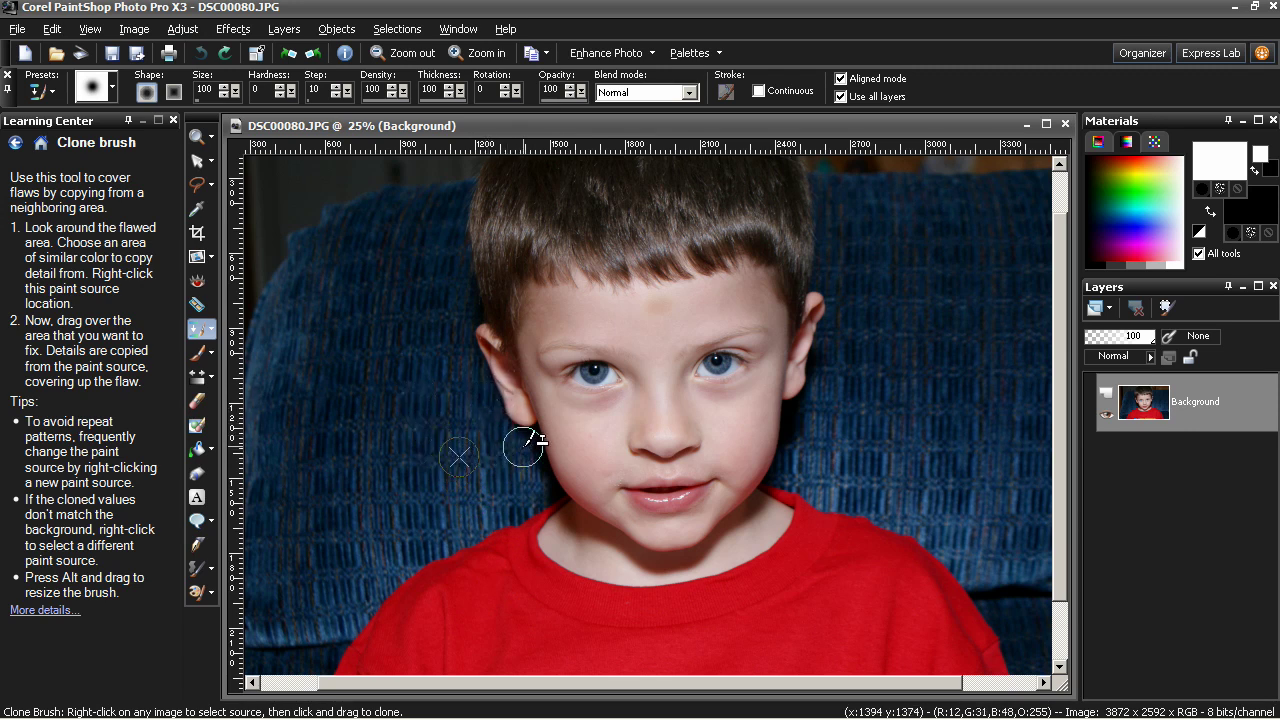
left_click_drag(538, 488, 793, 412)
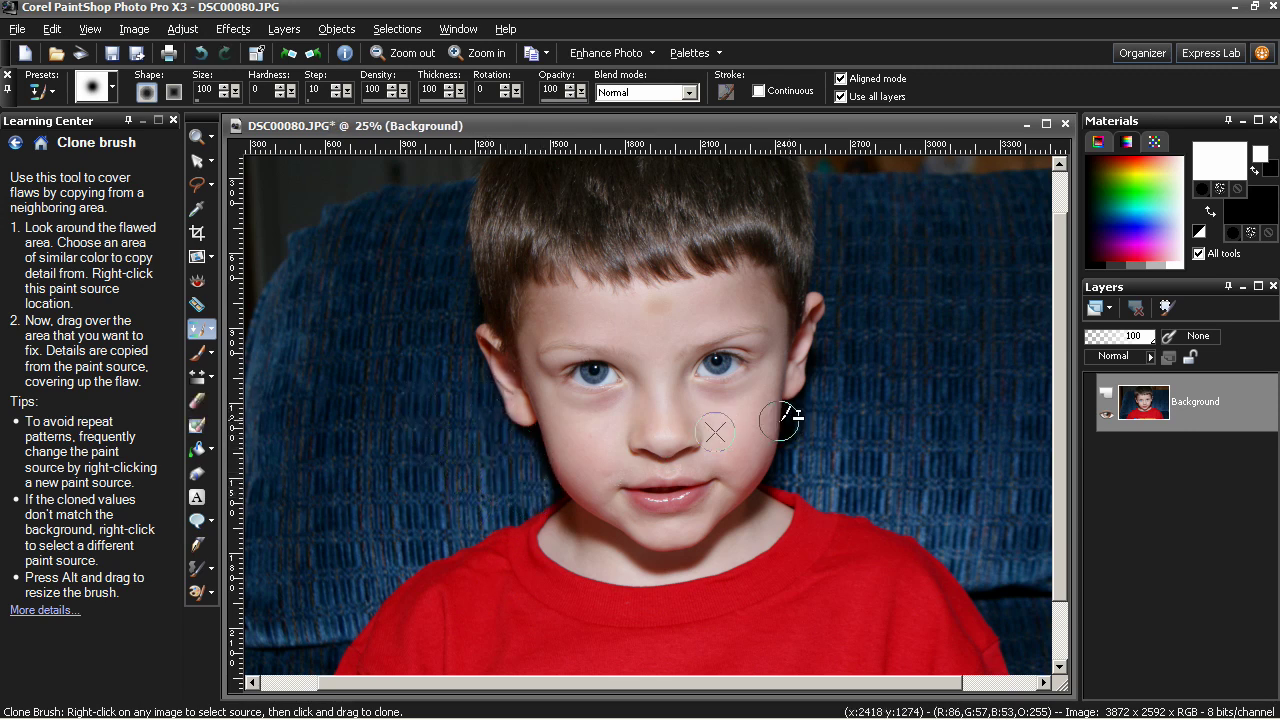
Step: Set the Clone brush size to 75 and clone light neck skin over the shadow beneath the jaw
scroll(793, 500, "up", 3)
scroll(614, 271, "down", 2)
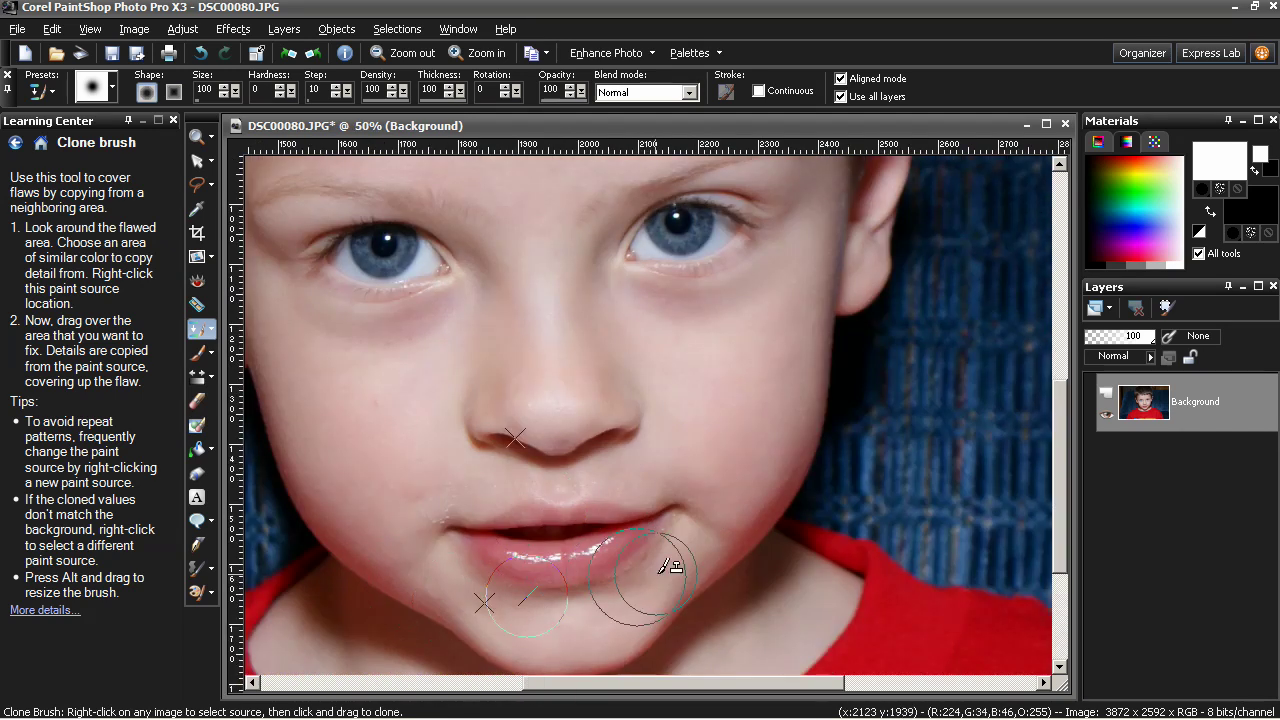
scroll(608, 571, "up", 1)
scroll(572, 437, "up", 3)
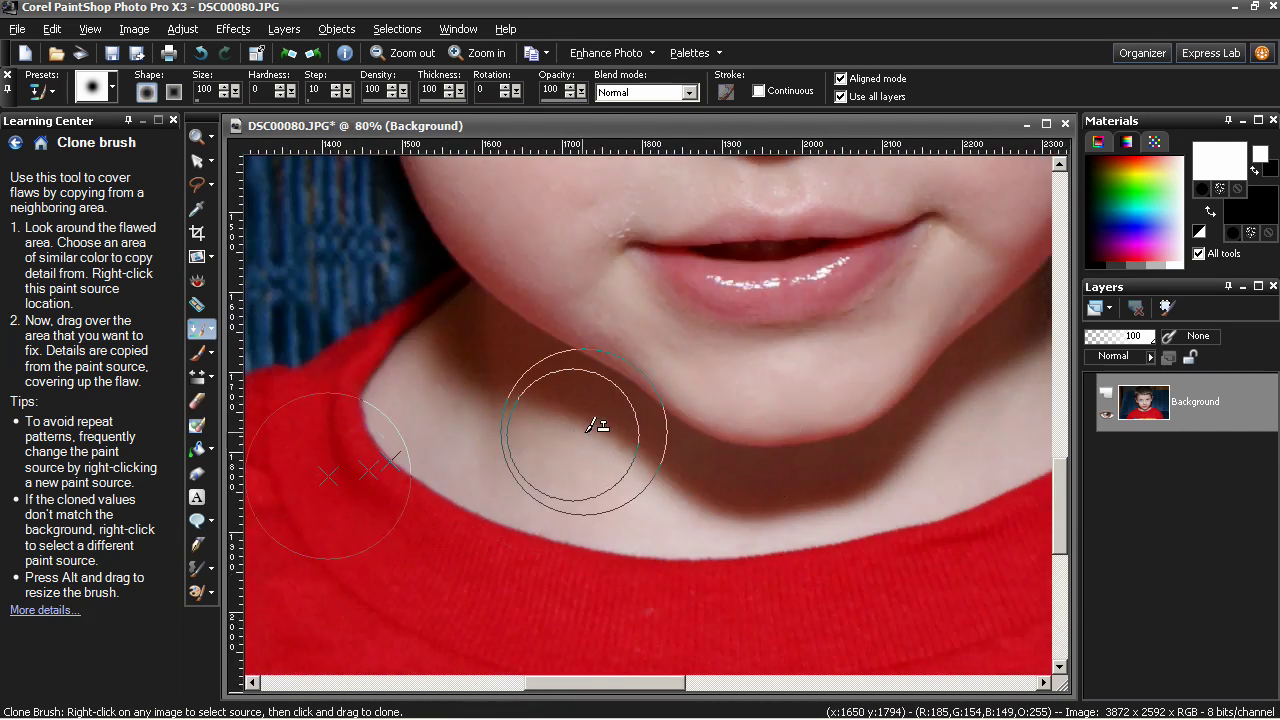
type("75")
mouse_move(662, 381)
left_mouse_down()
mouse_move(569, 345)
mouse_move(709, 429)
mouse_move(655, 371)
mouse_move(566, 345)
mouse_move(509, 296)
mouse_move(522, 330)
mouse_move(597, 381)
left_mouse_up()
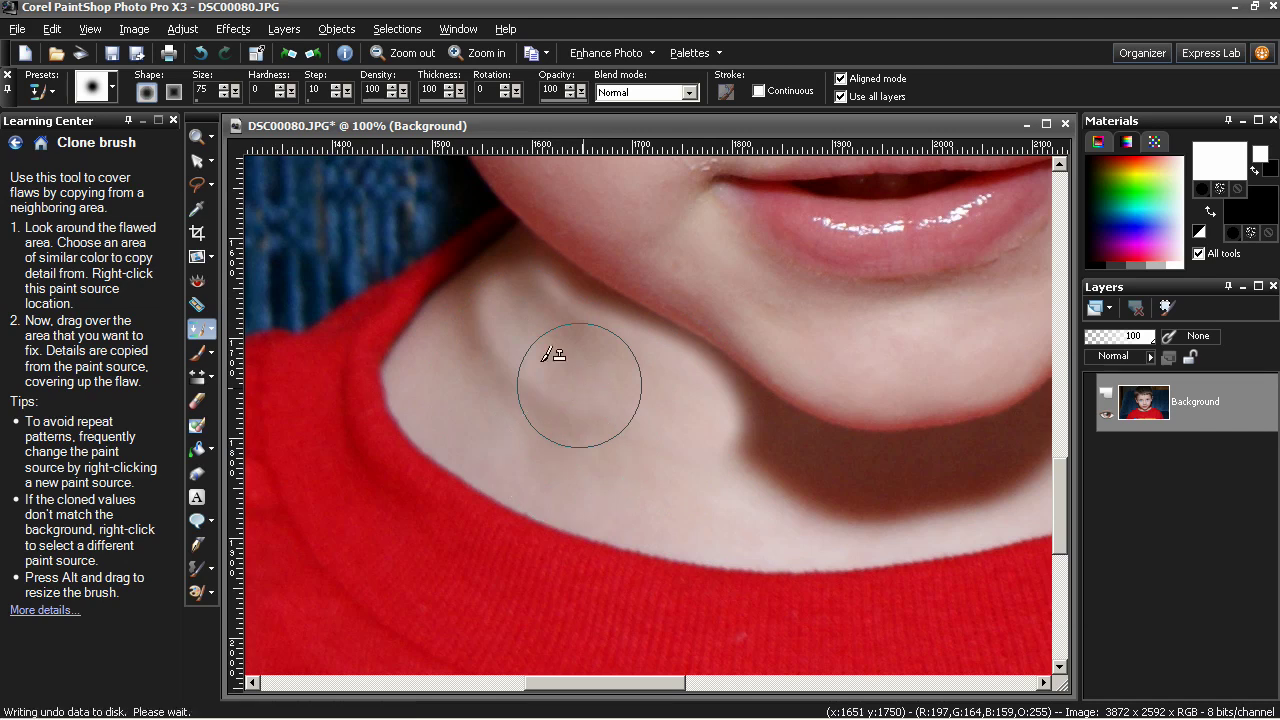
Step: Reduce the Clone brush size to 50, smooth the cloned neck skin, and check the result on the whole face
scroll(207, 90, "down", 1)
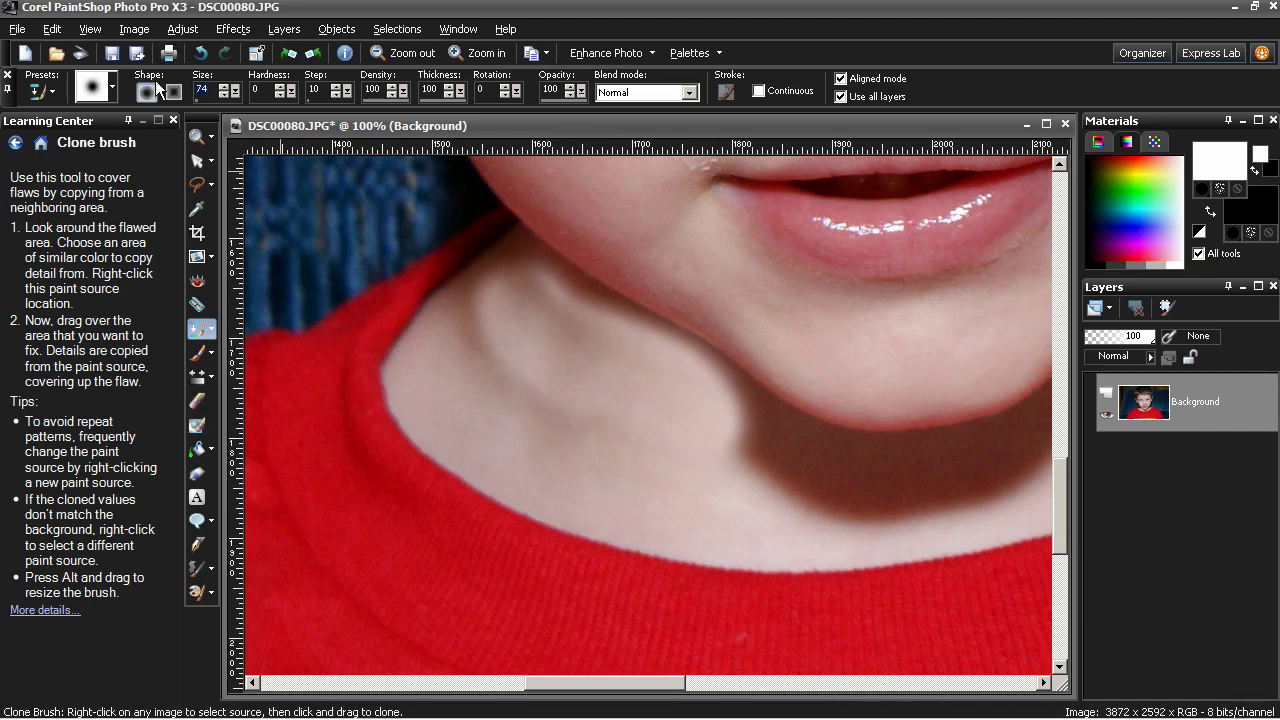
mouse_move(505, 410)
left_mouse_down()
mouse_move(503, 363)
mouse_move(463, 340)
mouse_move(503, 286)
mouse_move(533, 256)
mouse_move(594, 320)
mouse_move(531, 374)
mouse_move(591, 409)
mouse_move(508, 244)
mouse_move(614, 320)
mouse_move(543, 276)
mouse_move(480, 296)
mouse_move(500, 338)
mouse_move(563, 305)
mouse_move(594, 363)
mouse_move(657, 371)
left_mouse_up()
scroll(657, 371, "down", 2)
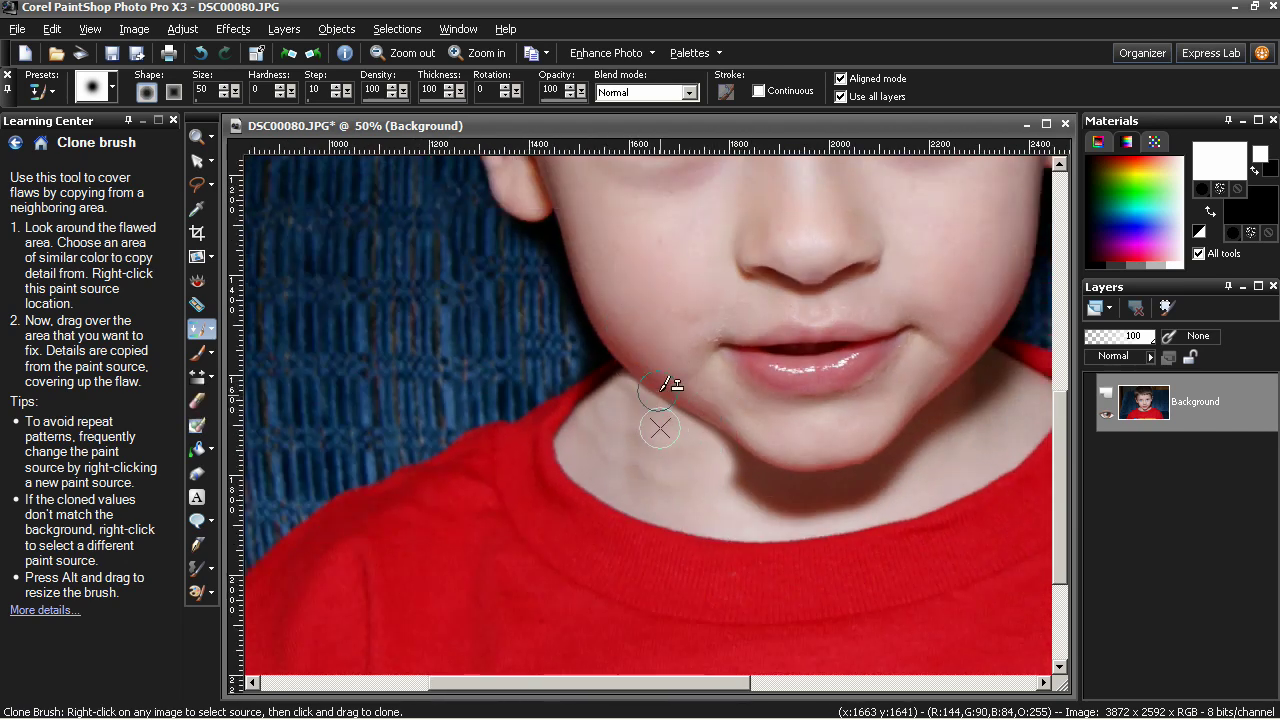
scroll(708, 412, "down", 1)
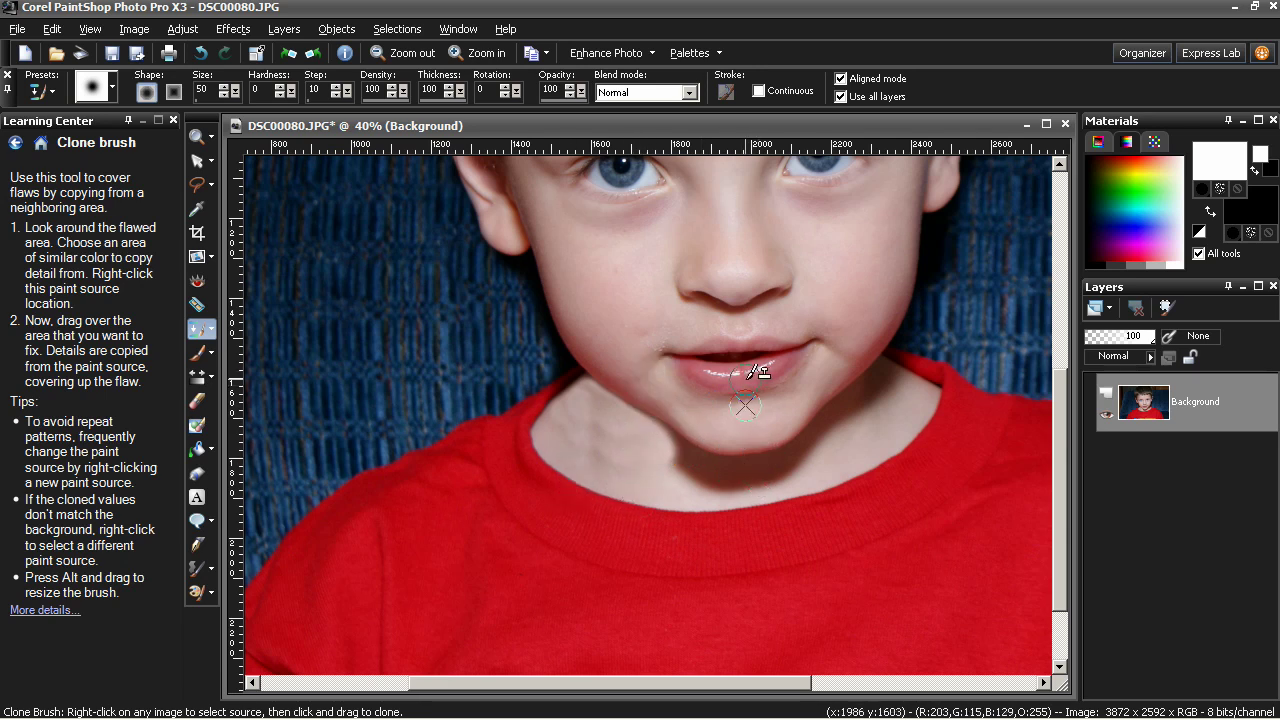
scroll(760, 372, "down", 1)
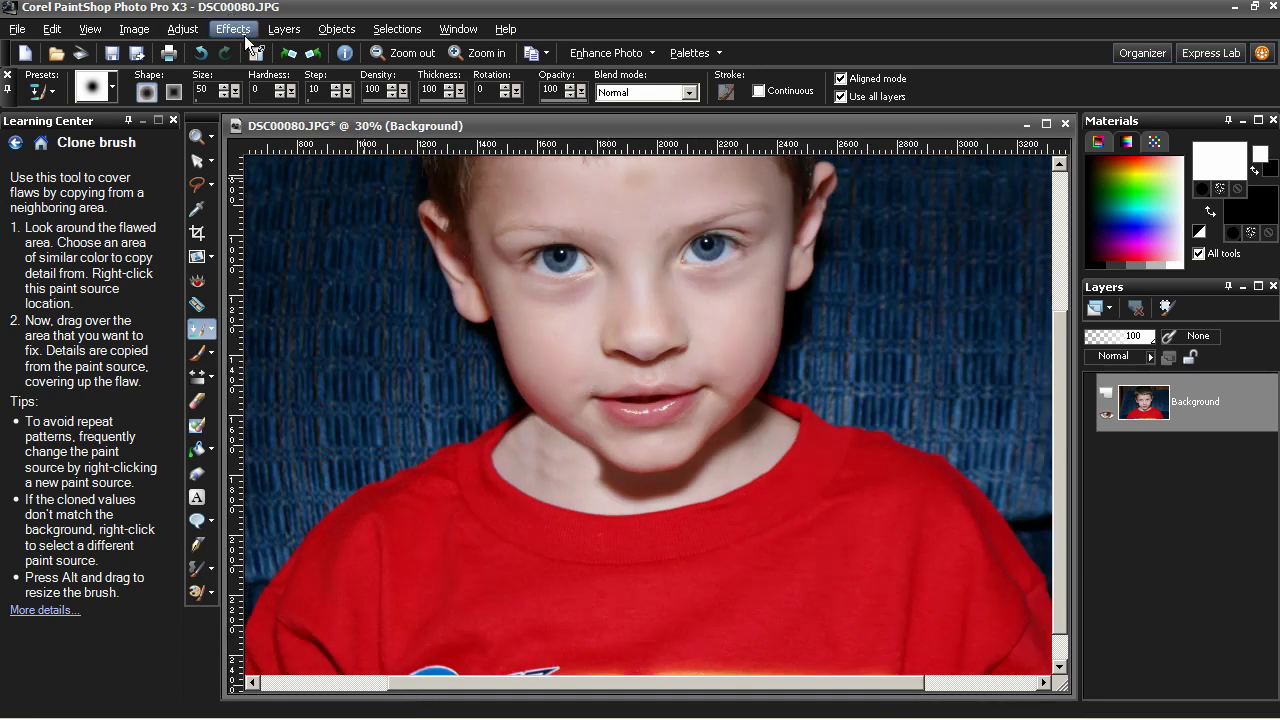
Step: Undo all clone strokes made on the neck and beside the face
left_click(209, 55)
left_click(209, 55)
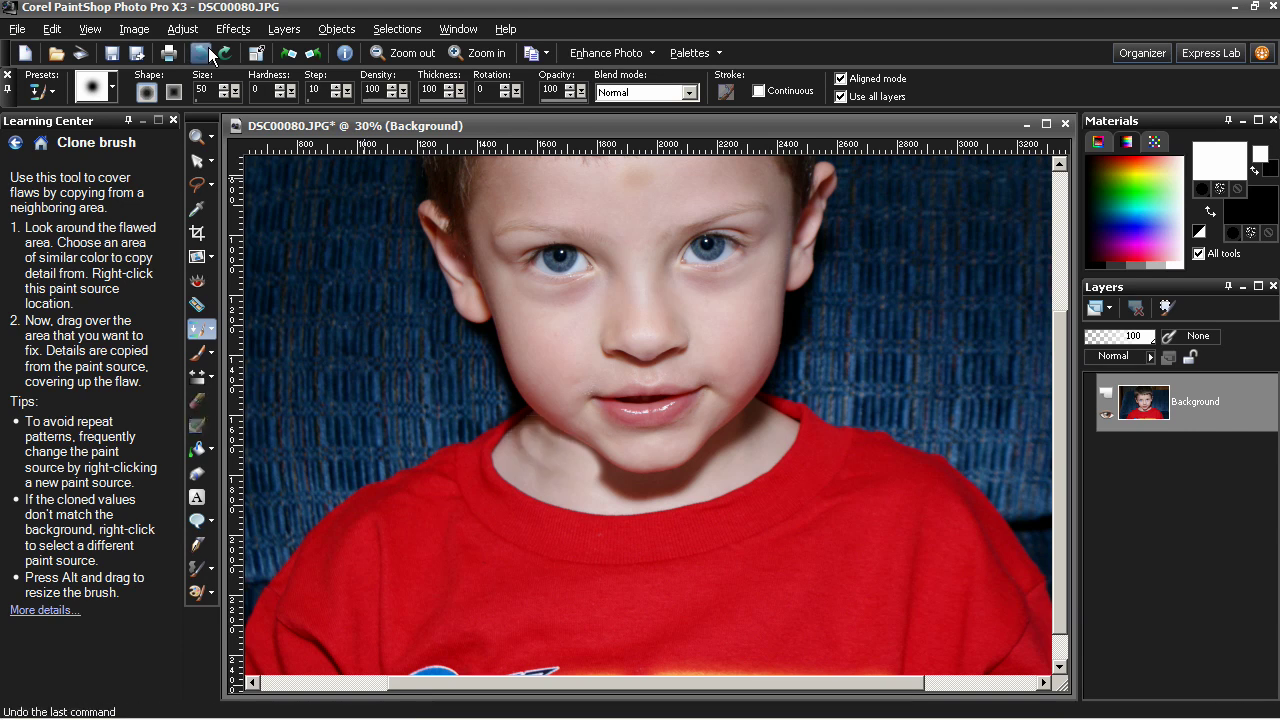
left_click(209, 55)
left_click(209, 55)
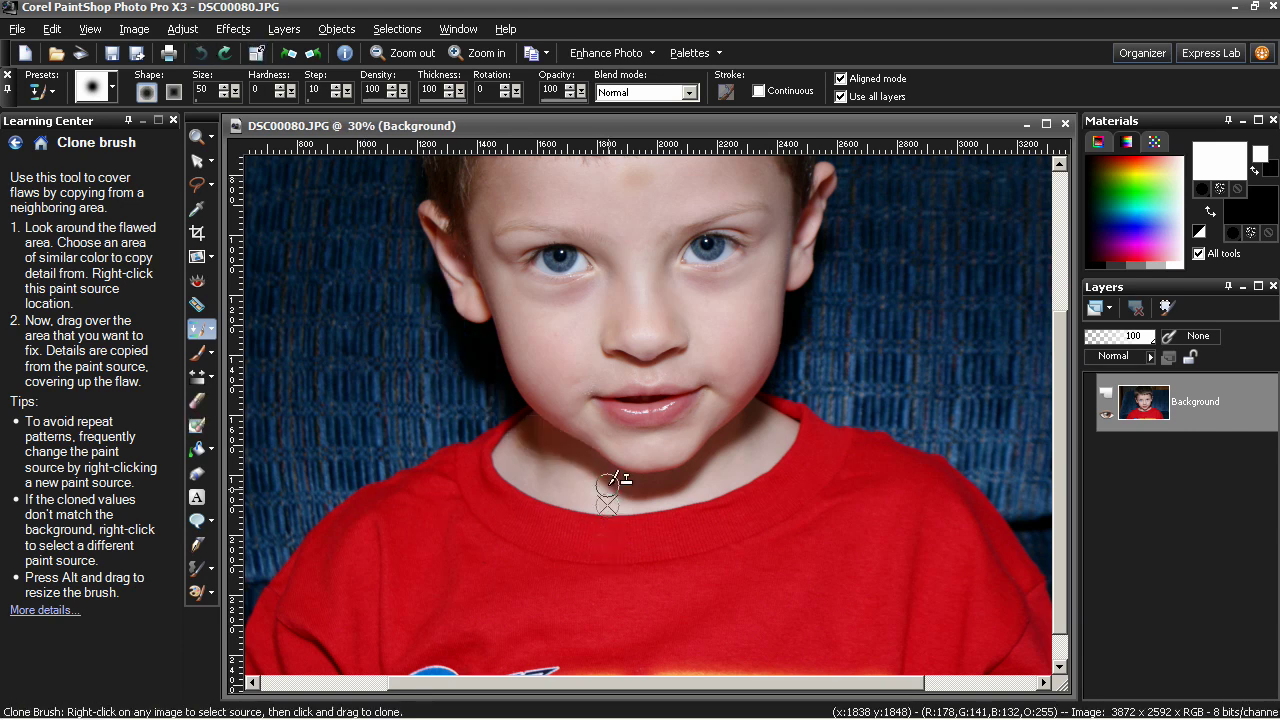
Step: Sample light skin on the neck, try cloning it over the shadow under the jaw with the size 50 brush, and undo it
scroll(608, 480, "up", 4)
scroll(600, 440, "down", 4)
scroll(786, 300, "up", 3)
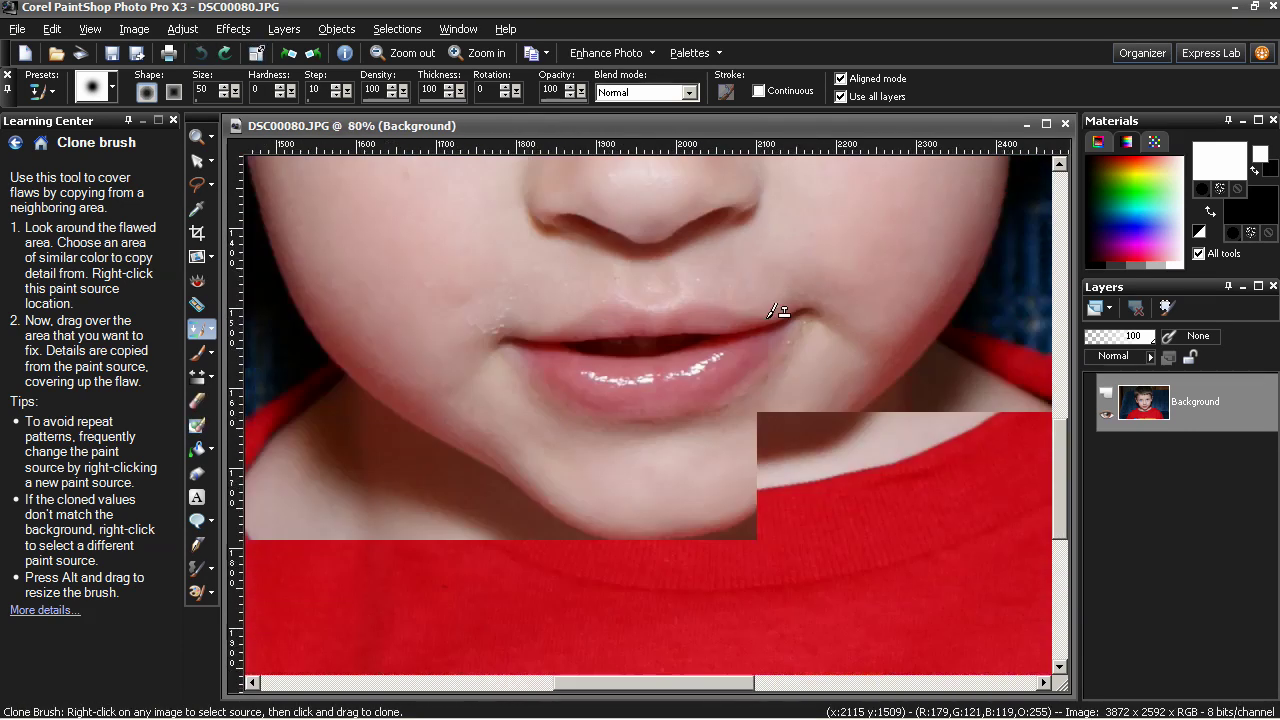
right_click(428, 604)
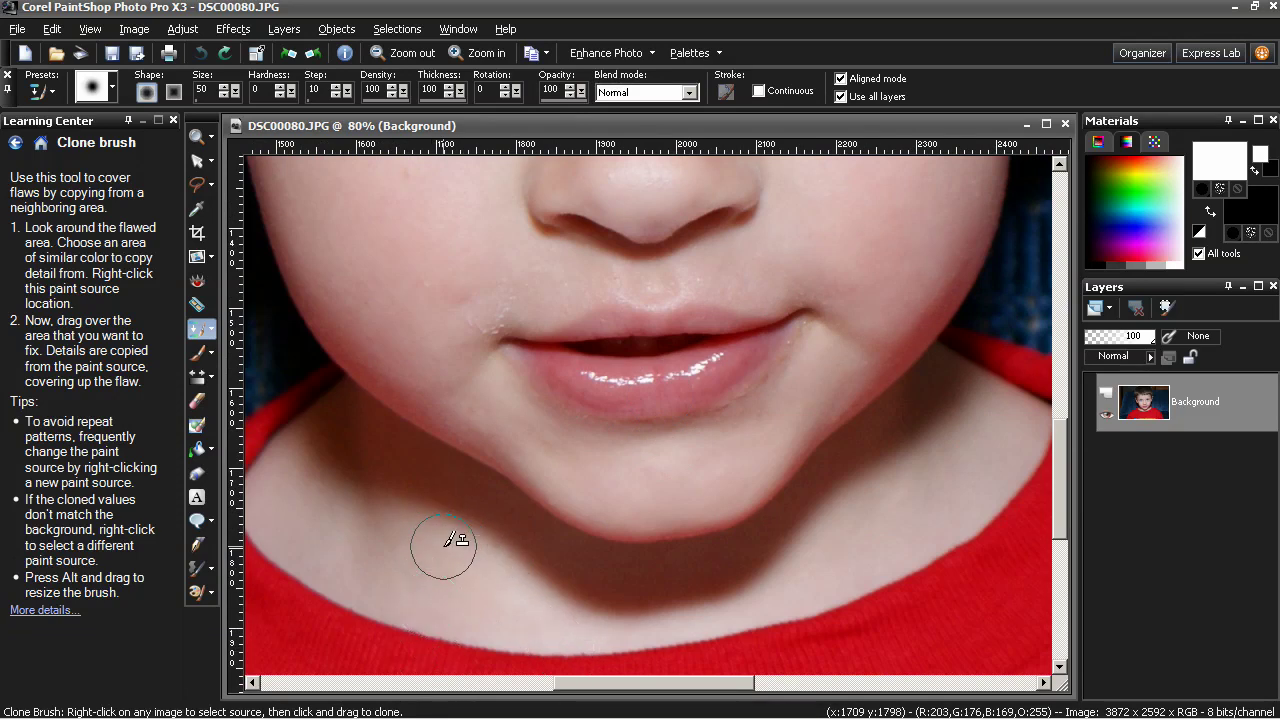
mouse_move(477, 480)
left_mouse_down()
mouse_move(442, 468)
mouse_move(448, 500)
mouse_move(478, 516)
mouse_move(419, 487)
mouse_move(403, 471)
mouse_move(432, 458)
mouse_move(356, 412)
mouse_move(392, 459)
mouse_move(346, 448)
mouse_move(339, 429)
mouse_move(326, 438)
mouse_move(406, 504)
left_mouse_up()
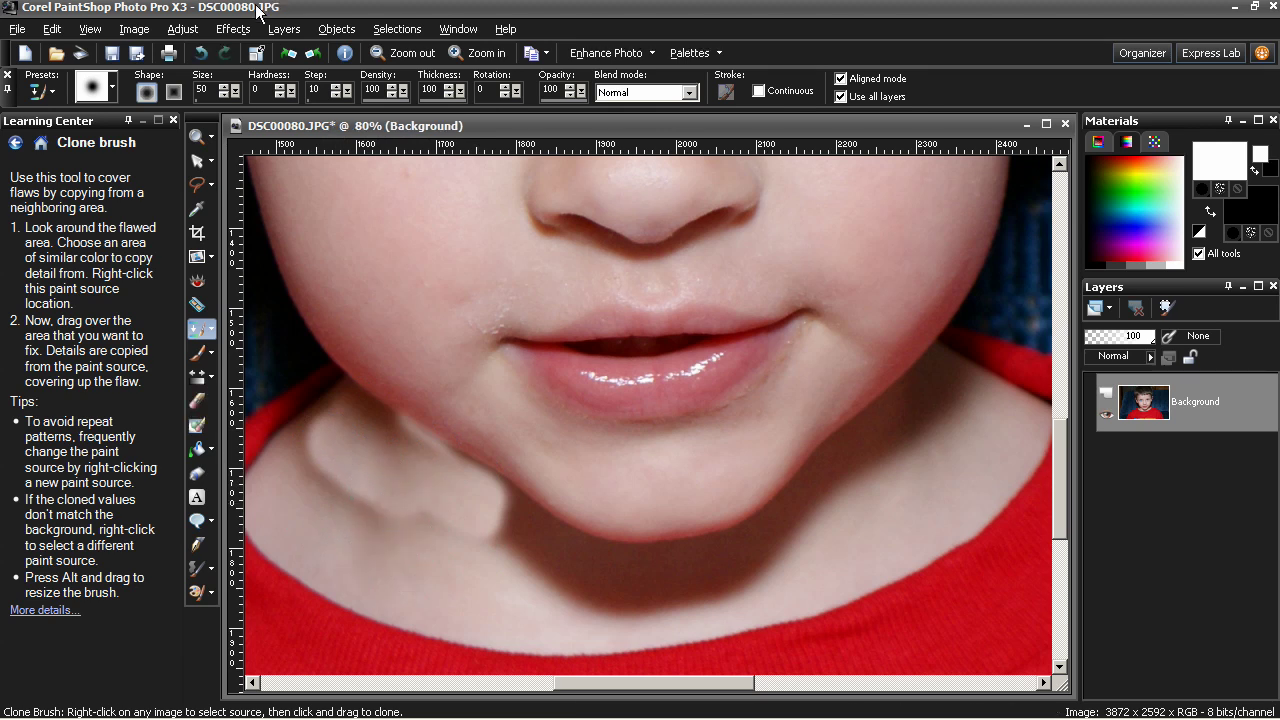
left_click(201, 53)
Step: Duplicate the Background layer of the photo
scroll(775, 425, "down", 5)
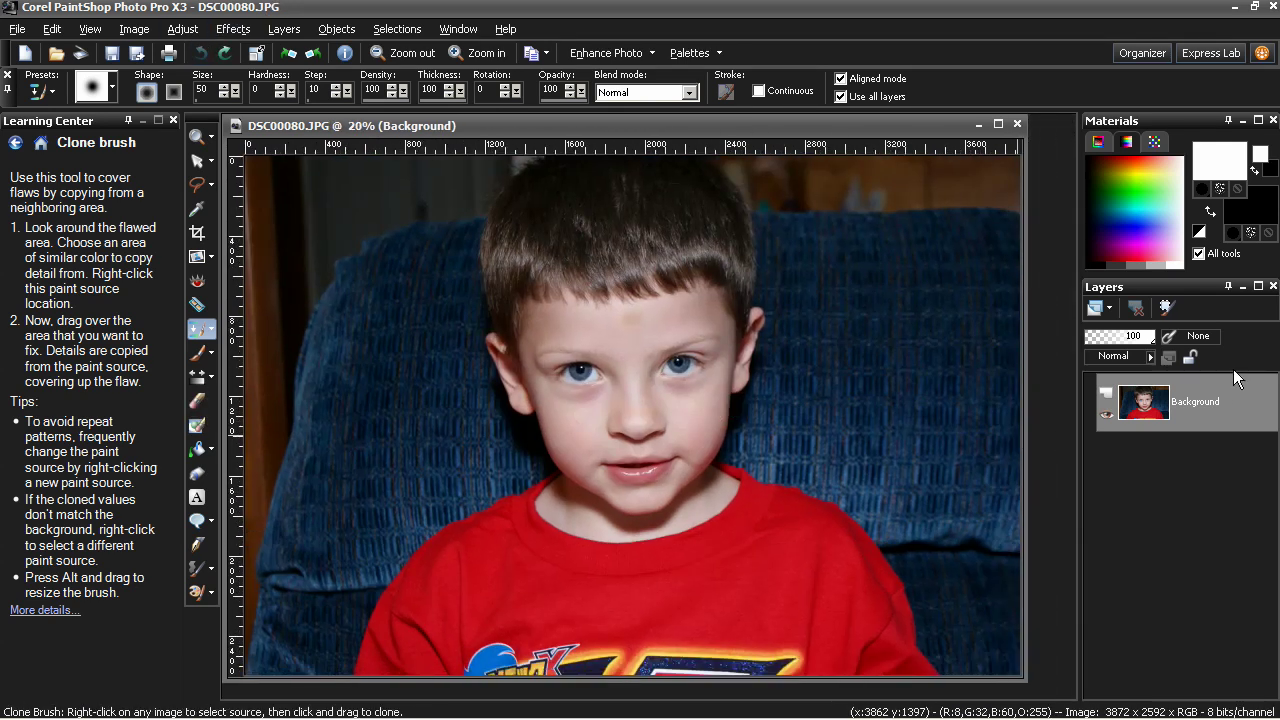
mouse_move(1155, 416)
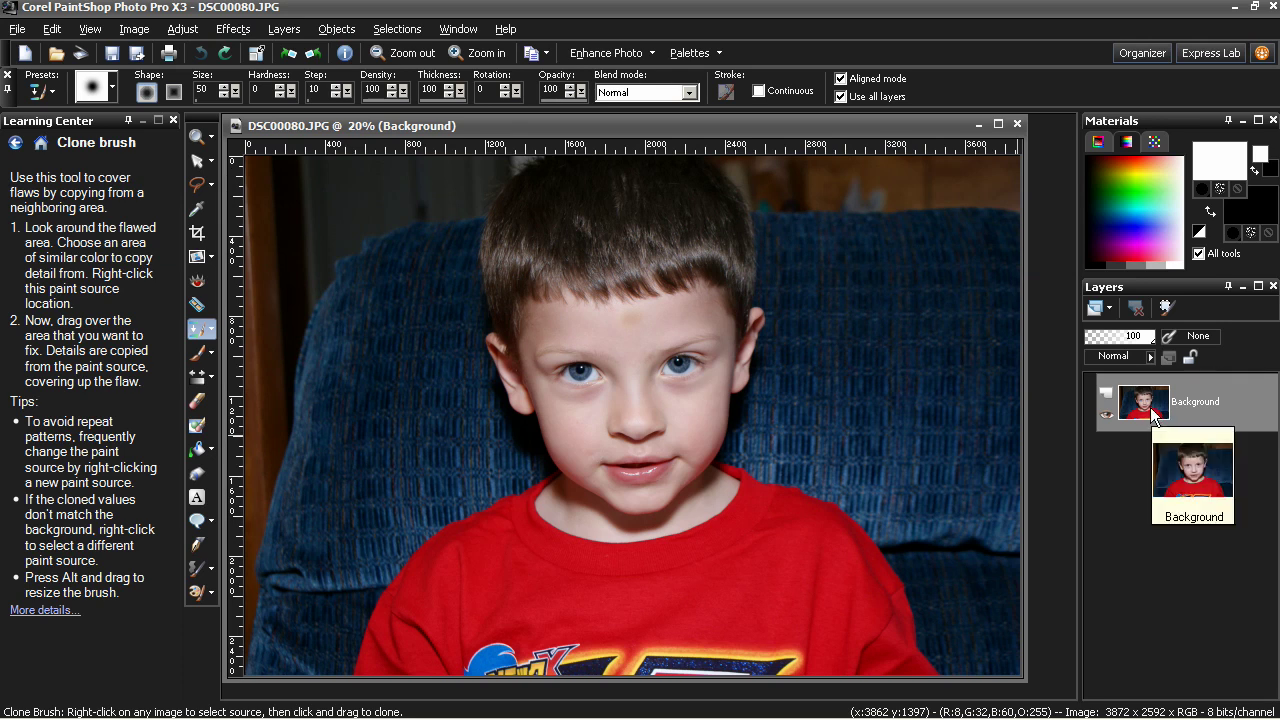
right_click(1145, 402)
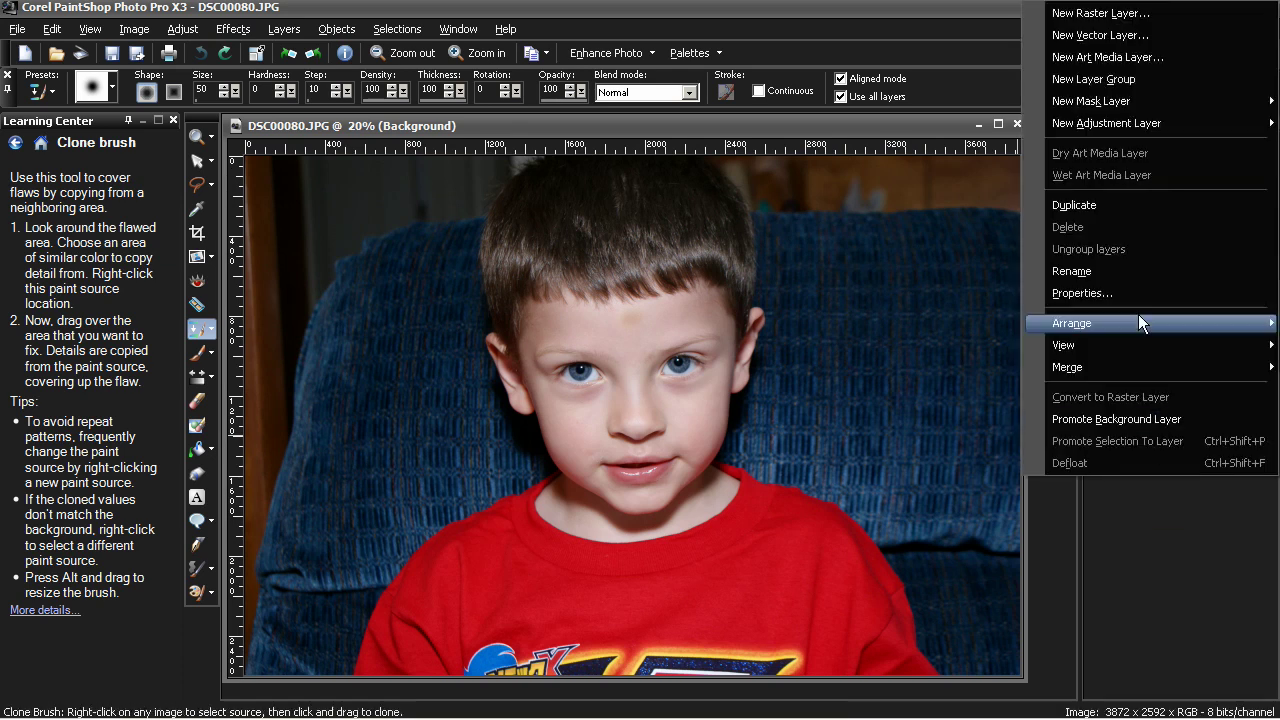
left_click(1130, 209)
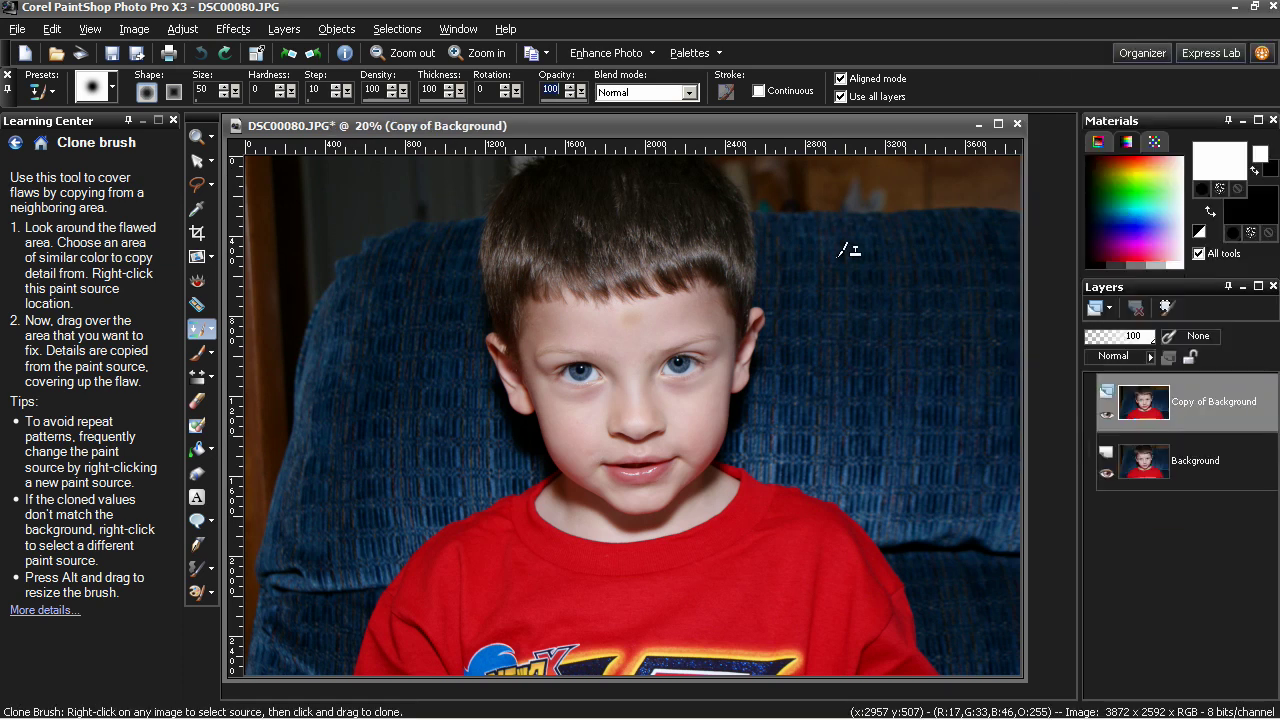
Step: Turn the duplicate layer monochrome with the Channel Mixer at red 30%, green 40%, blue 20% and constant 0%
left_click(176, 34)
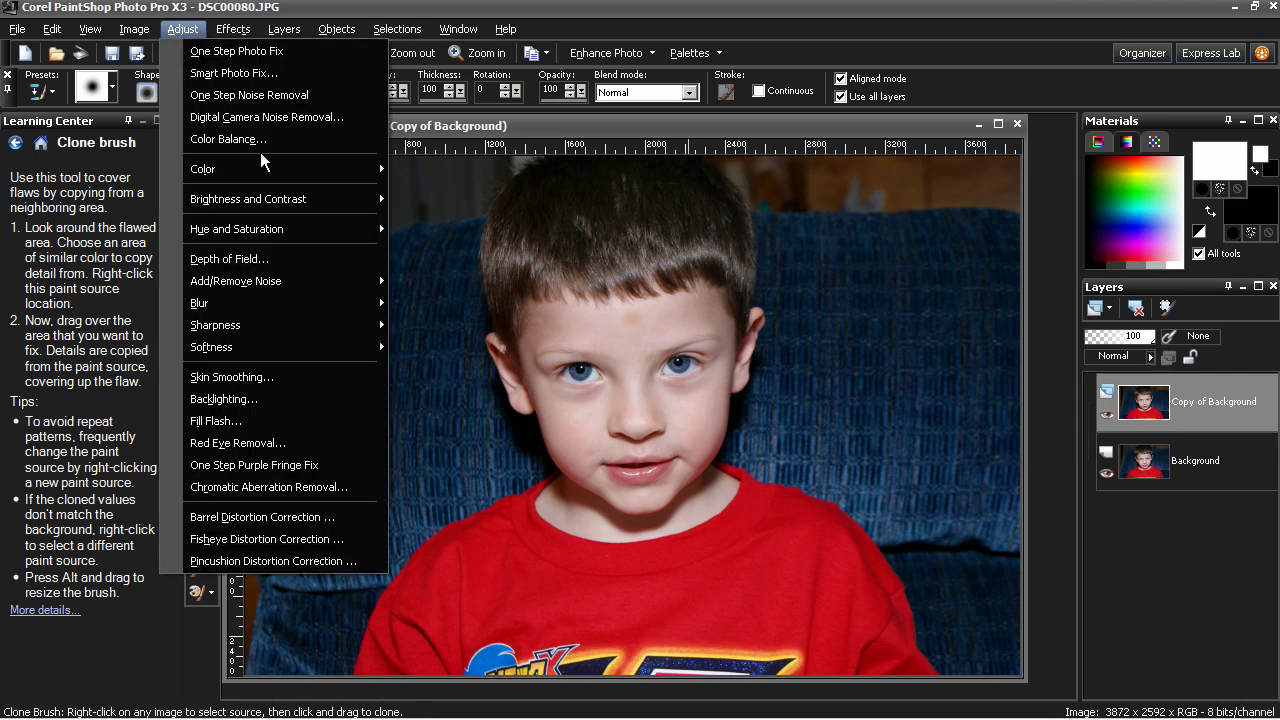
mouse_move(262, 169)
left_click(433, 172)
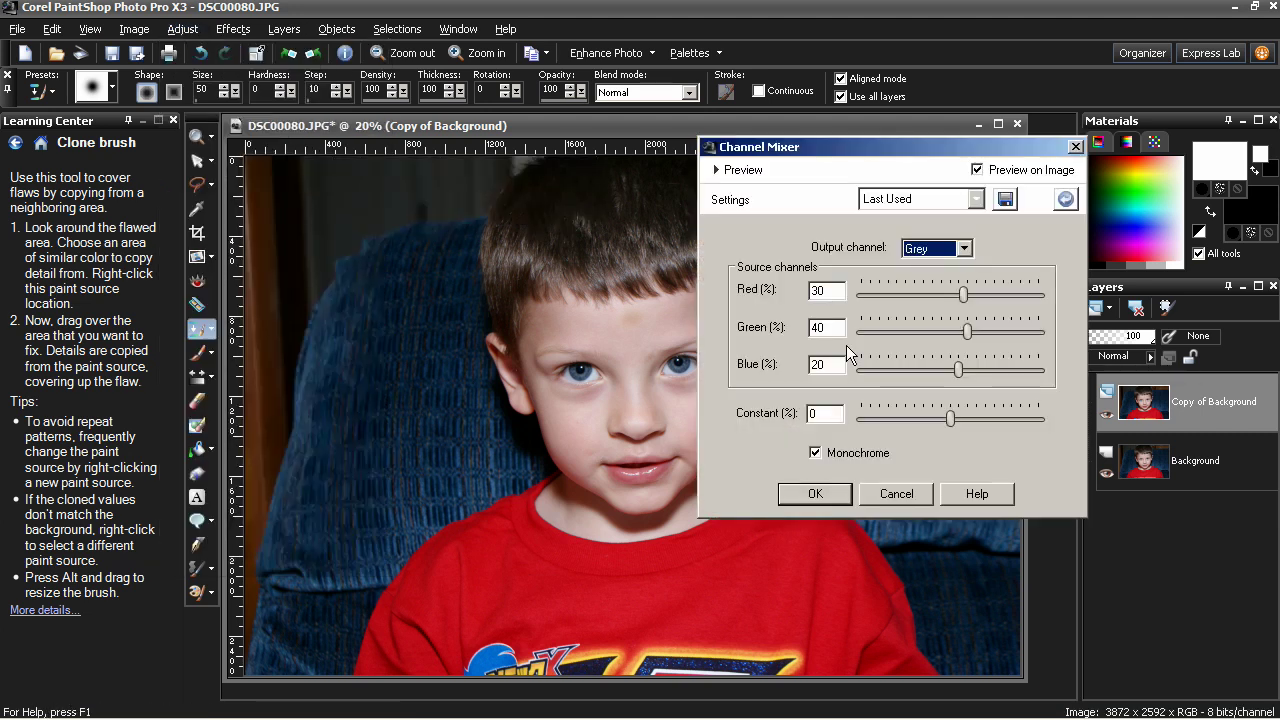
left_click(815, 493)
Step: Invert the monochrome duplicate layer into a negative image
left_click(183, 29)
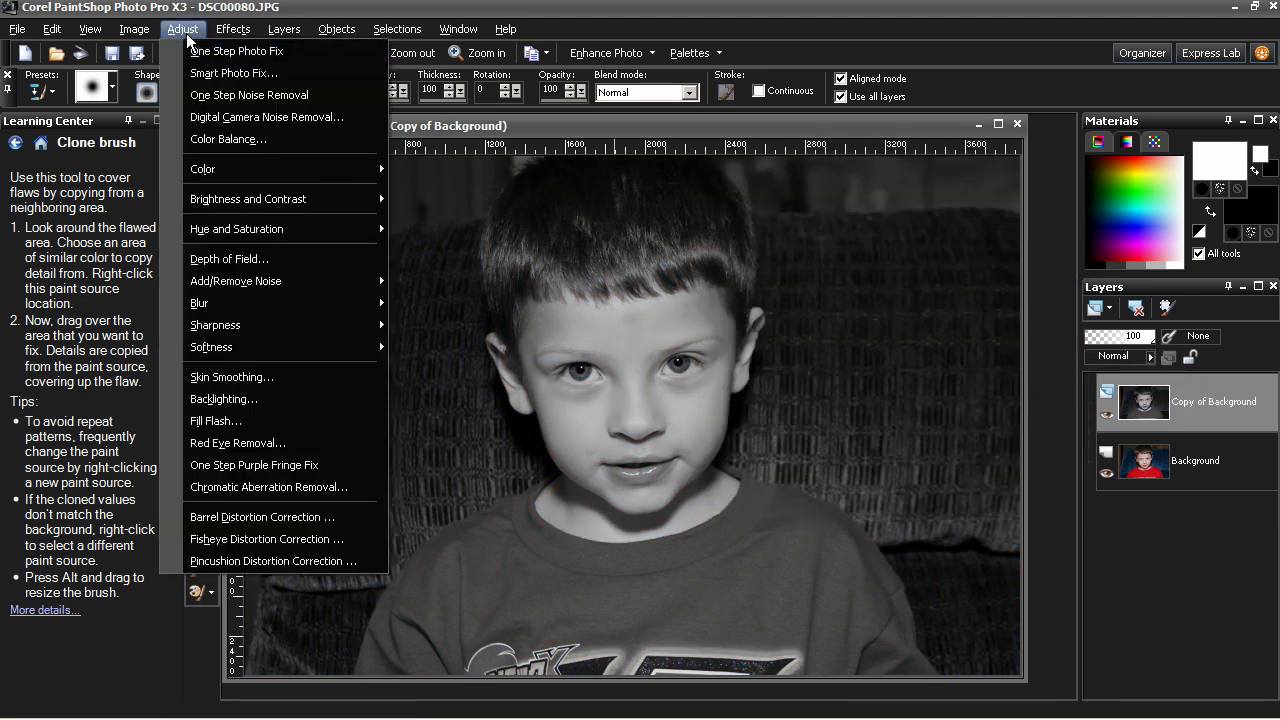
mouse_move(134, 29)
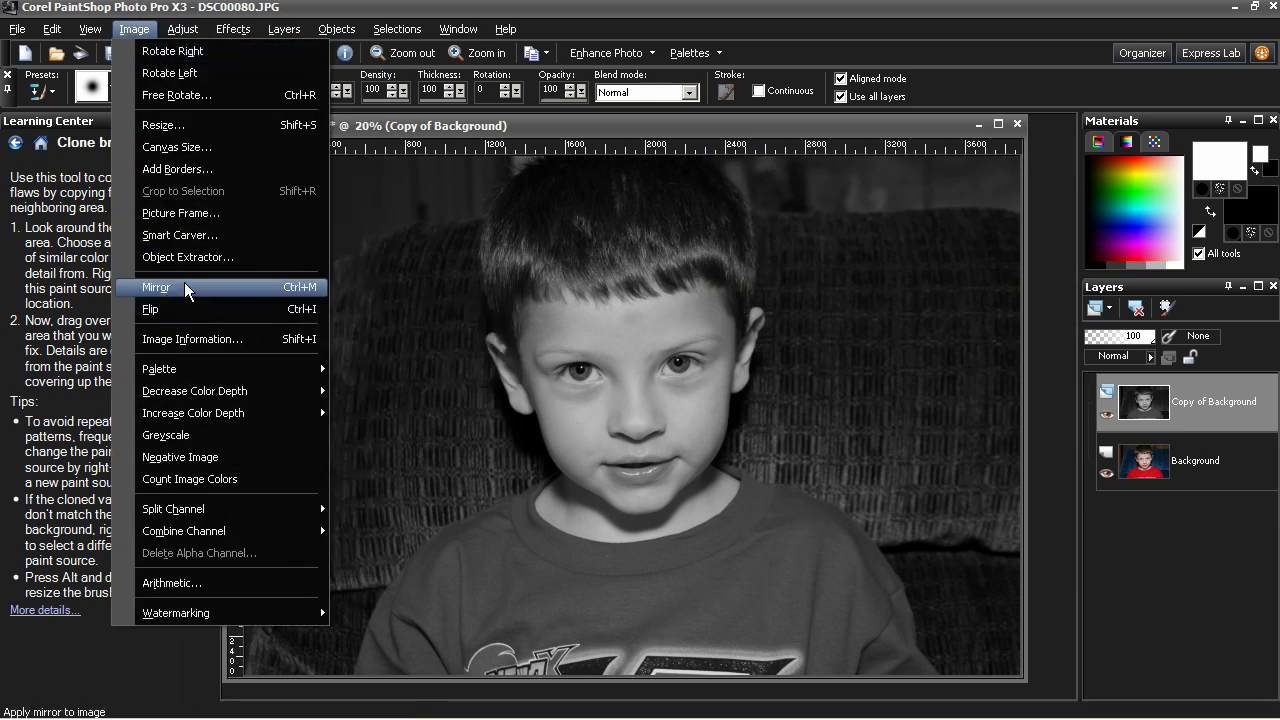
left_click(198, 456)
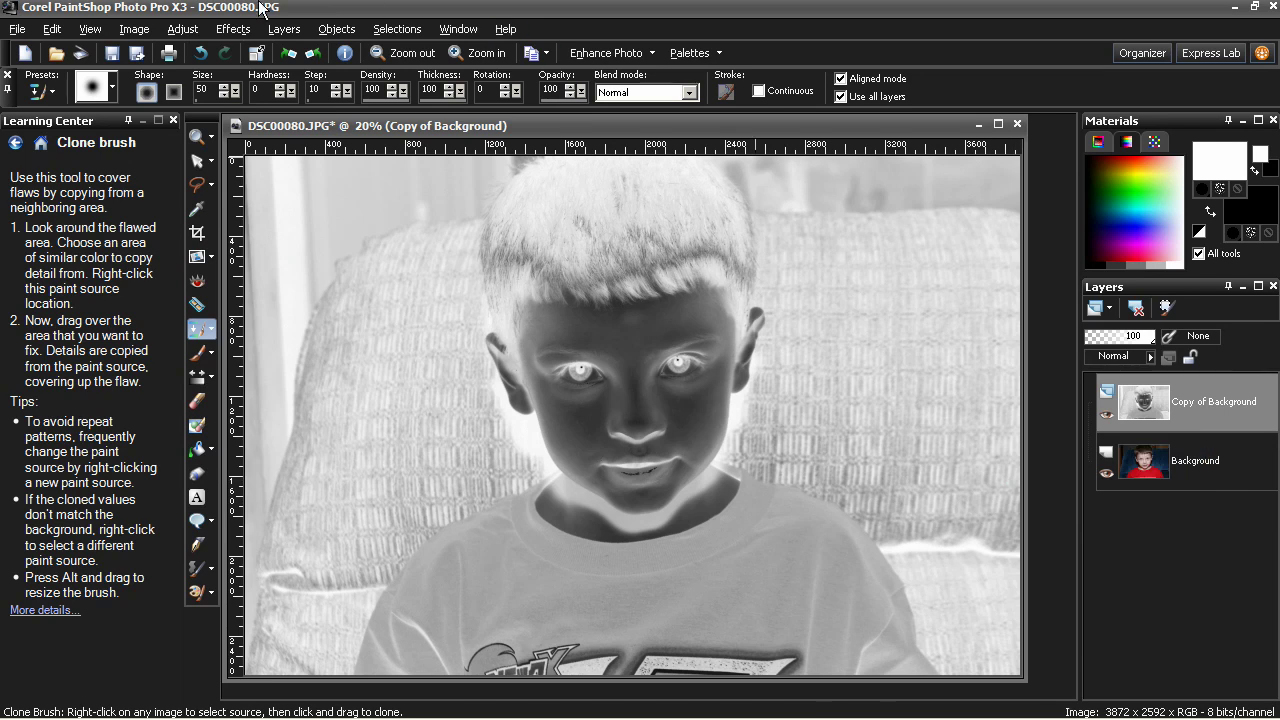
Step: Apply a Gaussian Blur with radius 4.00 to the negative layer and set its blend mode to Overlay
left_click(183, 30)
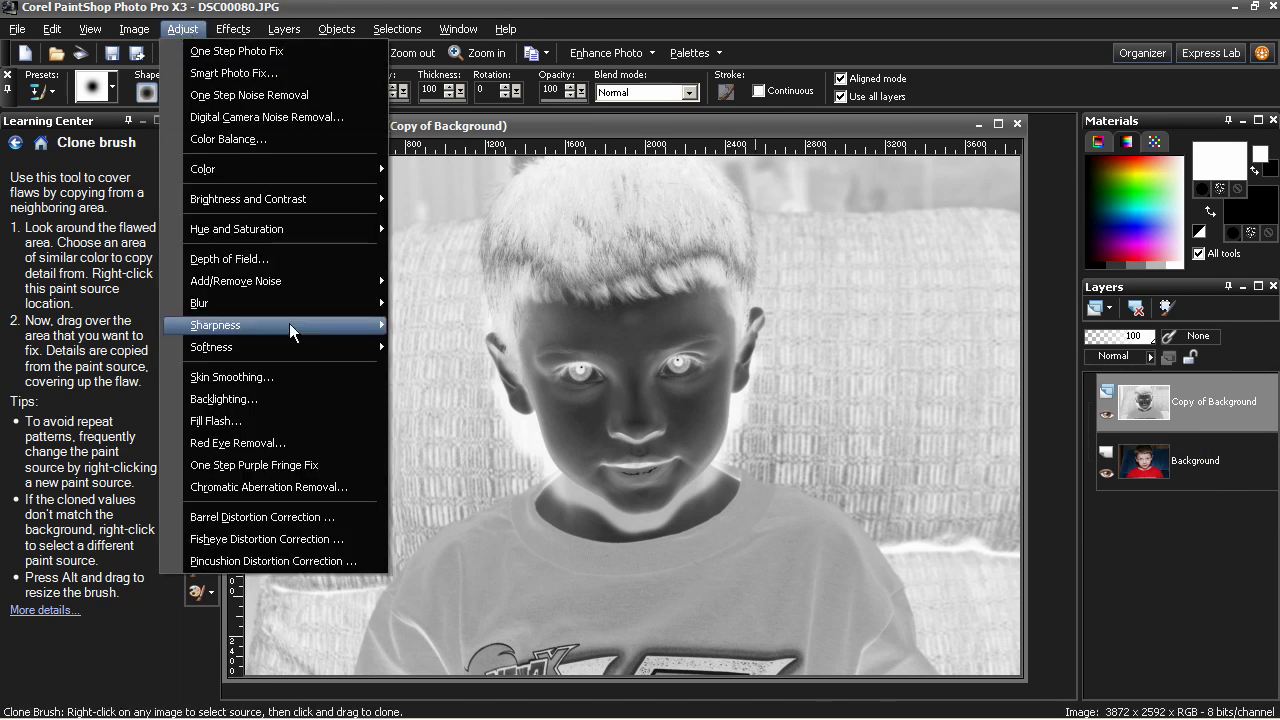
mouse_move(300, 304)
left_click(478, 369)
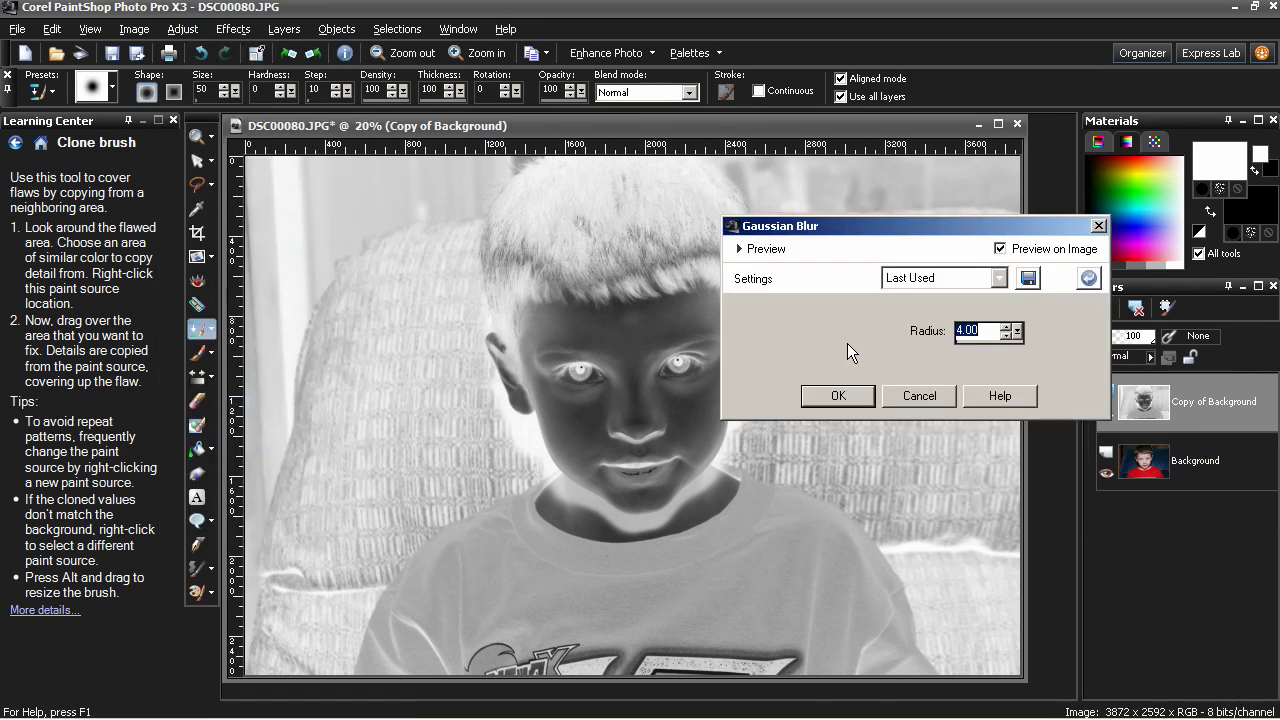
left_click(834, 394)
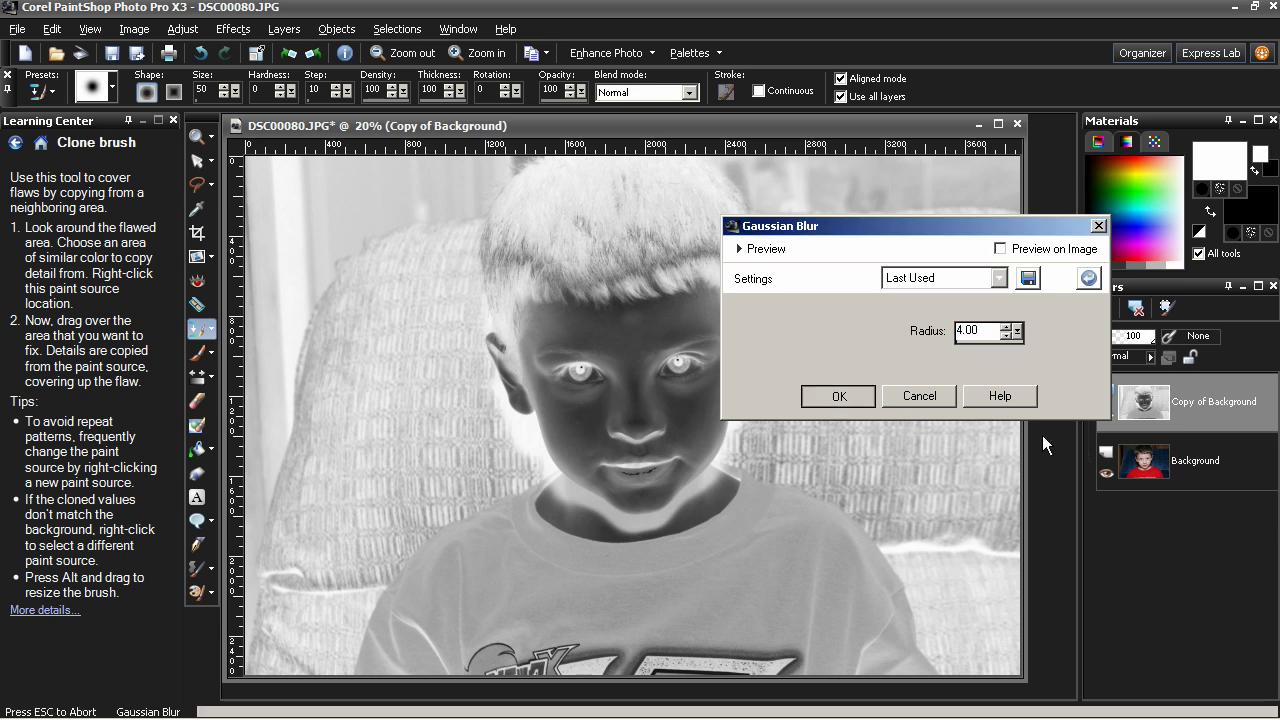
left_click(1149, 357)
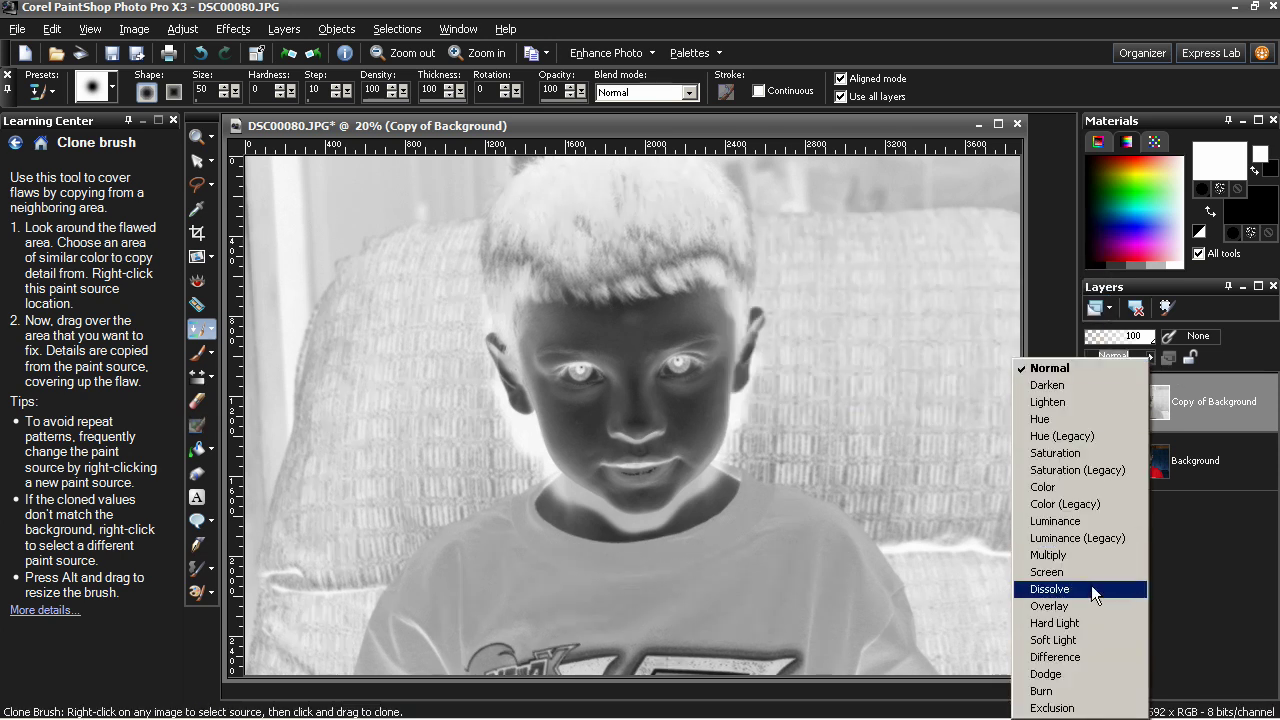
left_click(1109, 609)
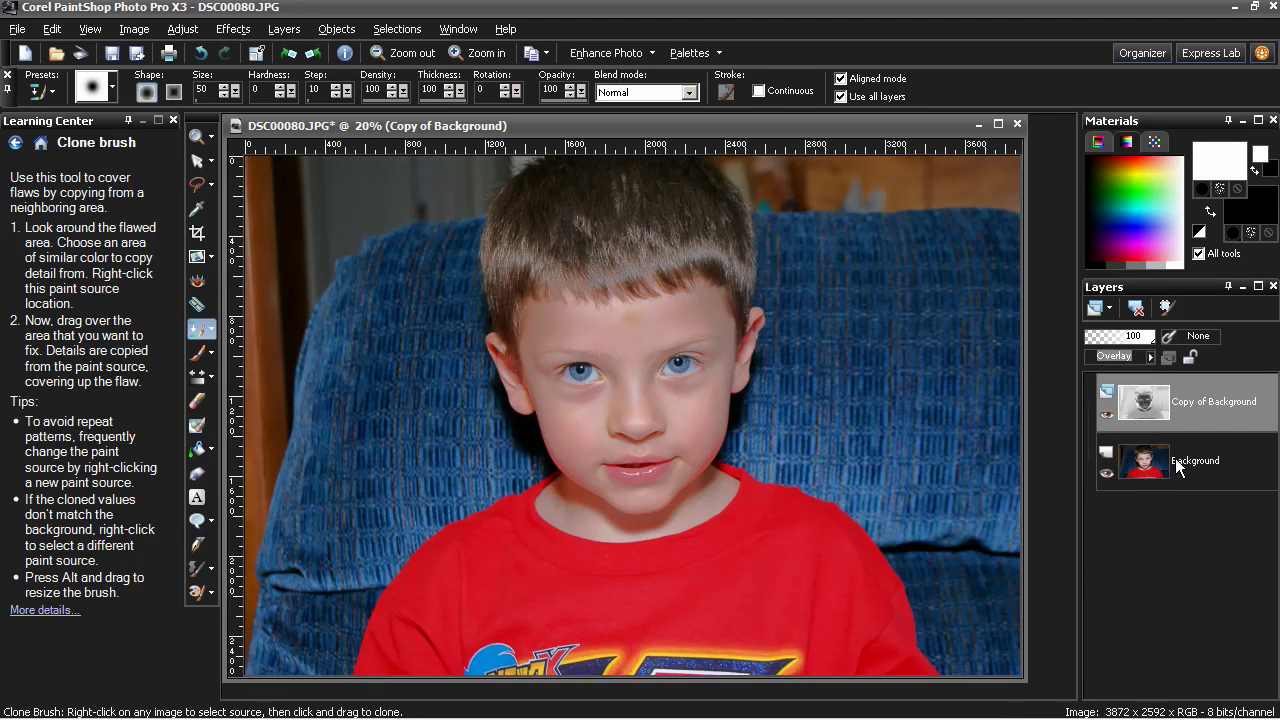
Step: Outline the mouth, jaw and neck with a freehand selection, add a mask layer showing only that area, and deselect
left_click(197, 185)
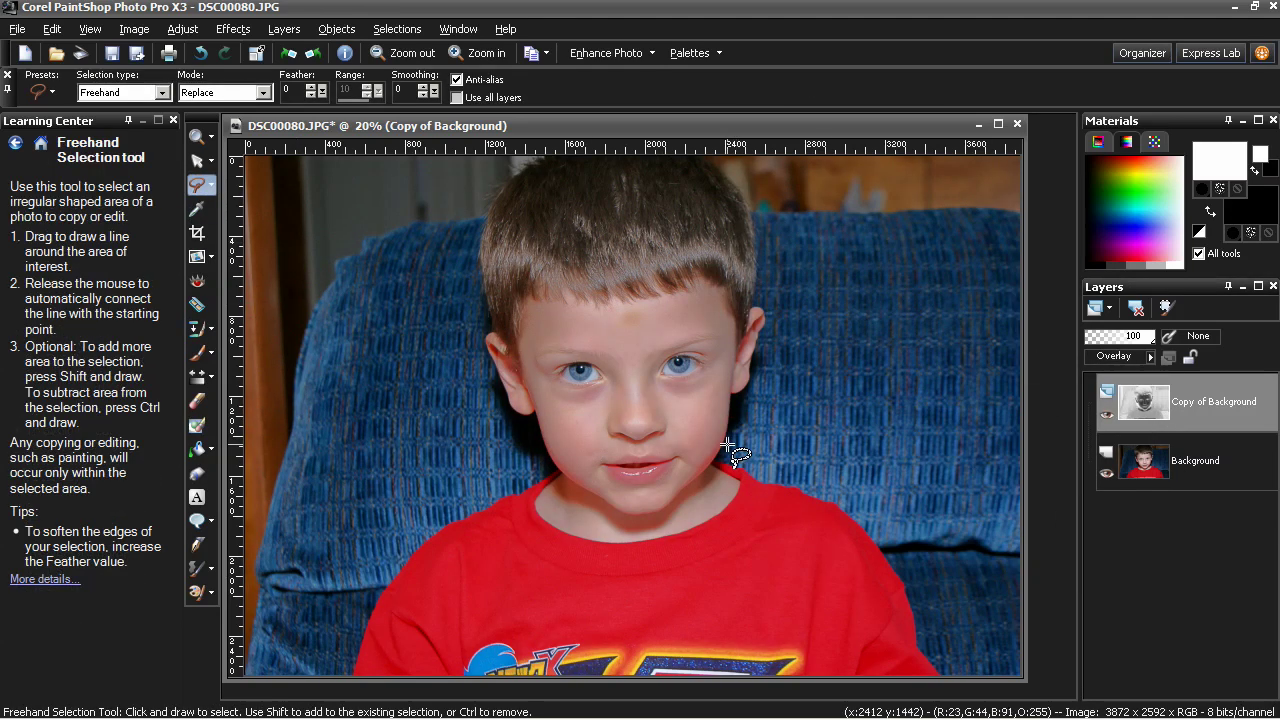
mouse_move(767, 470)
left_mouse_down()
mouse_move(620, 440)
mouse_move(512, 468)
mouse_move(718, 548)
mouse_move(772, 487)
left_mouse_up()
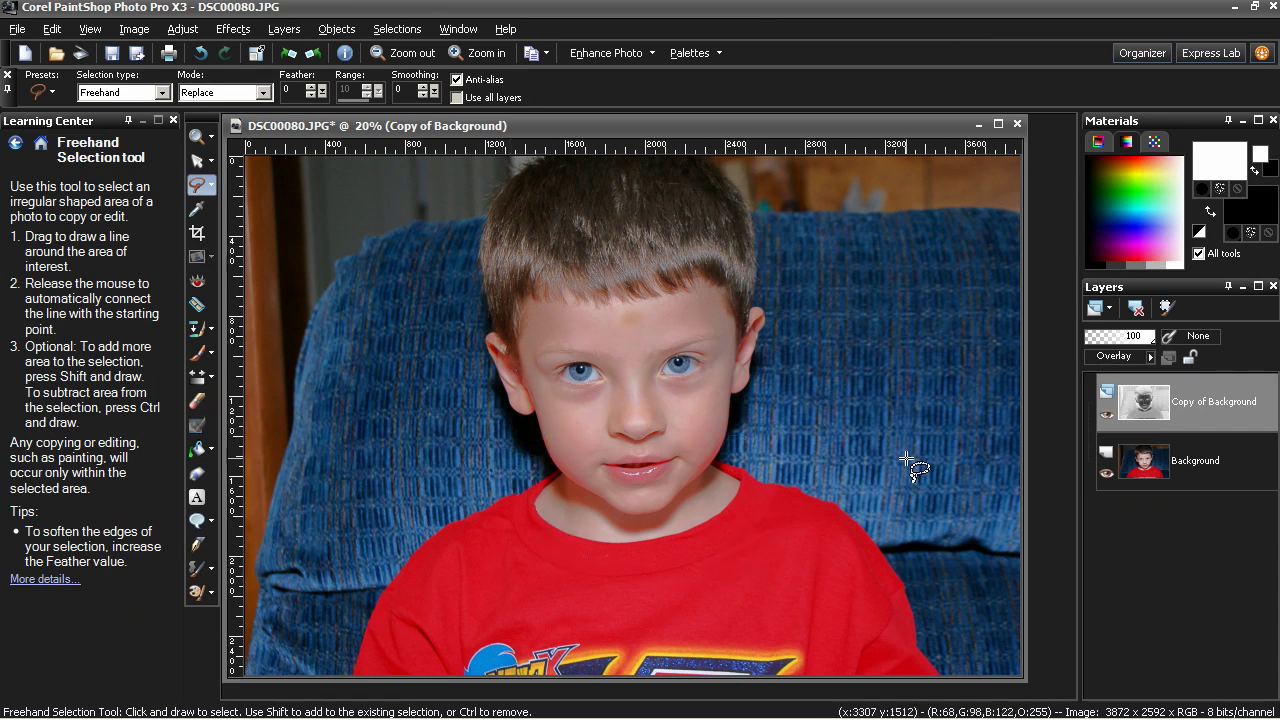
left_click(233, 29)
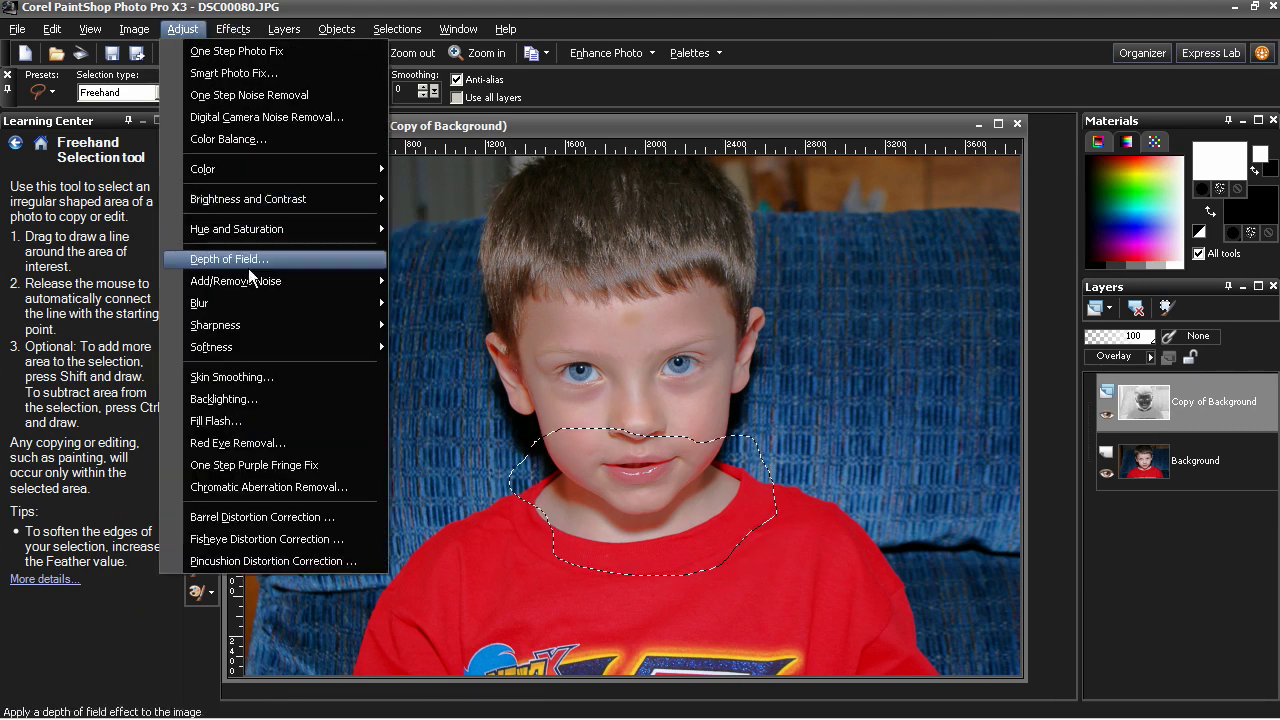
mouse_move(283, 29)
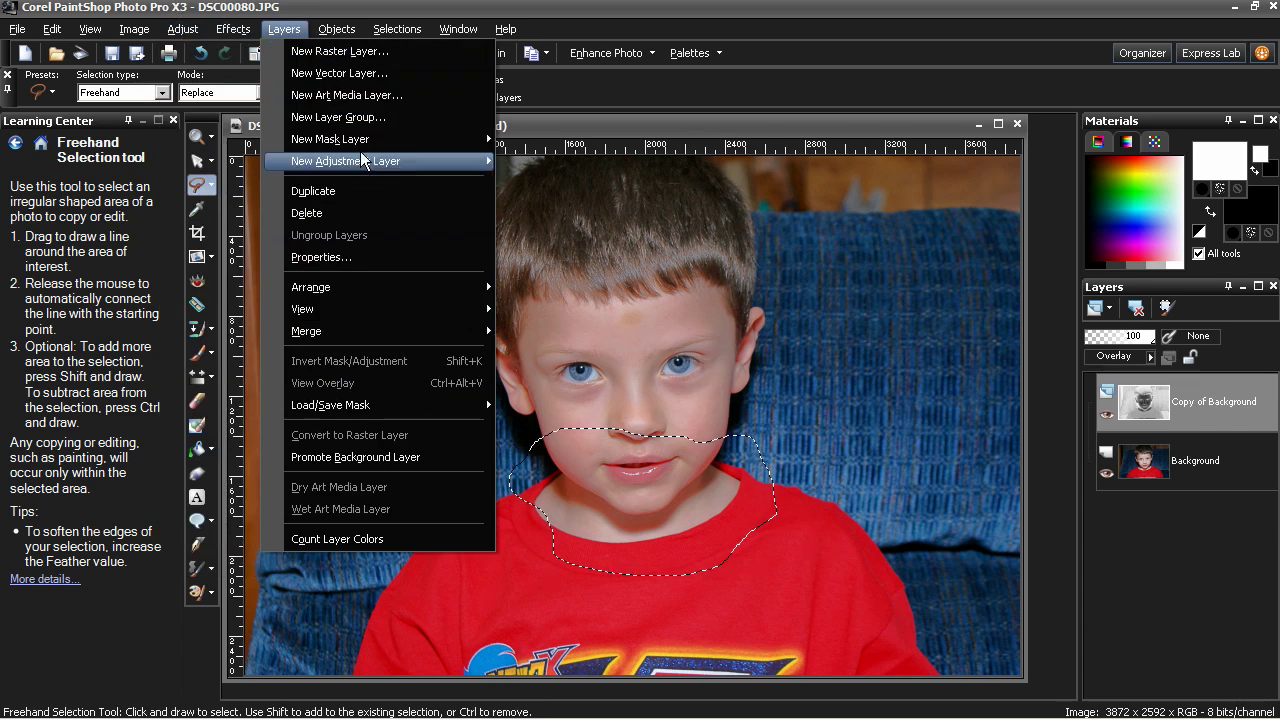
mouse_move(470, 139)
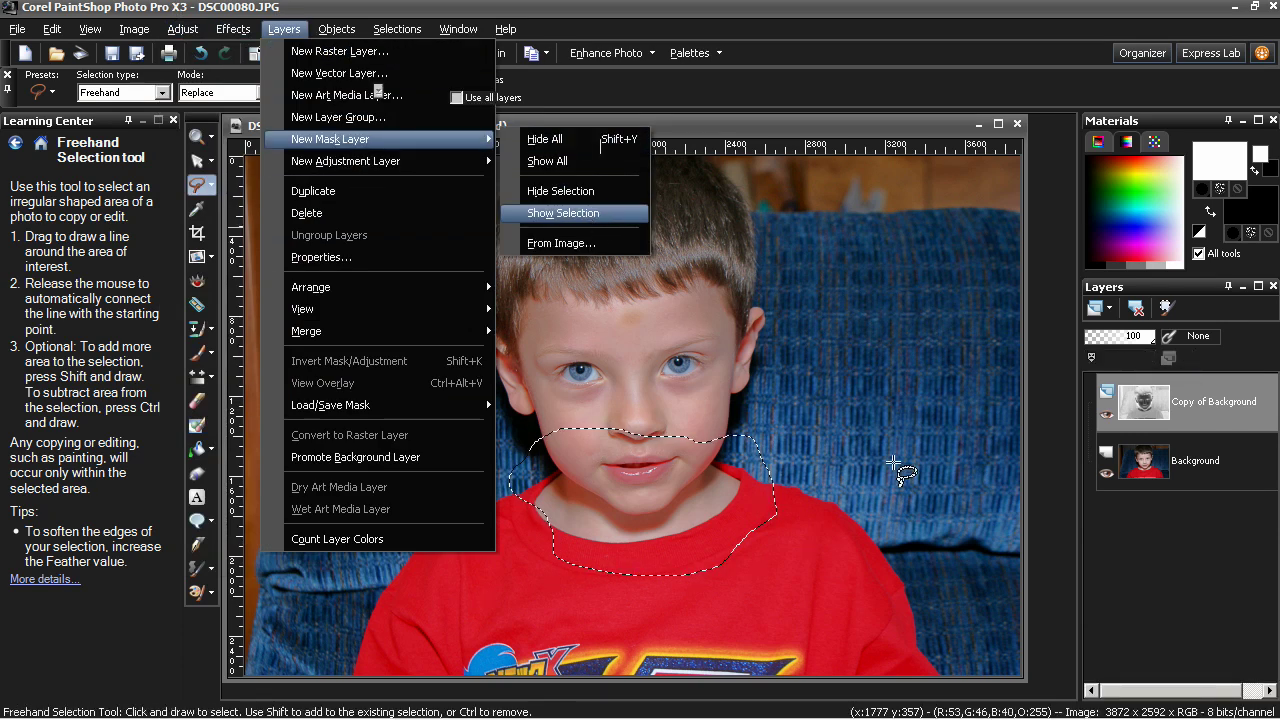
left_click(585, 213)
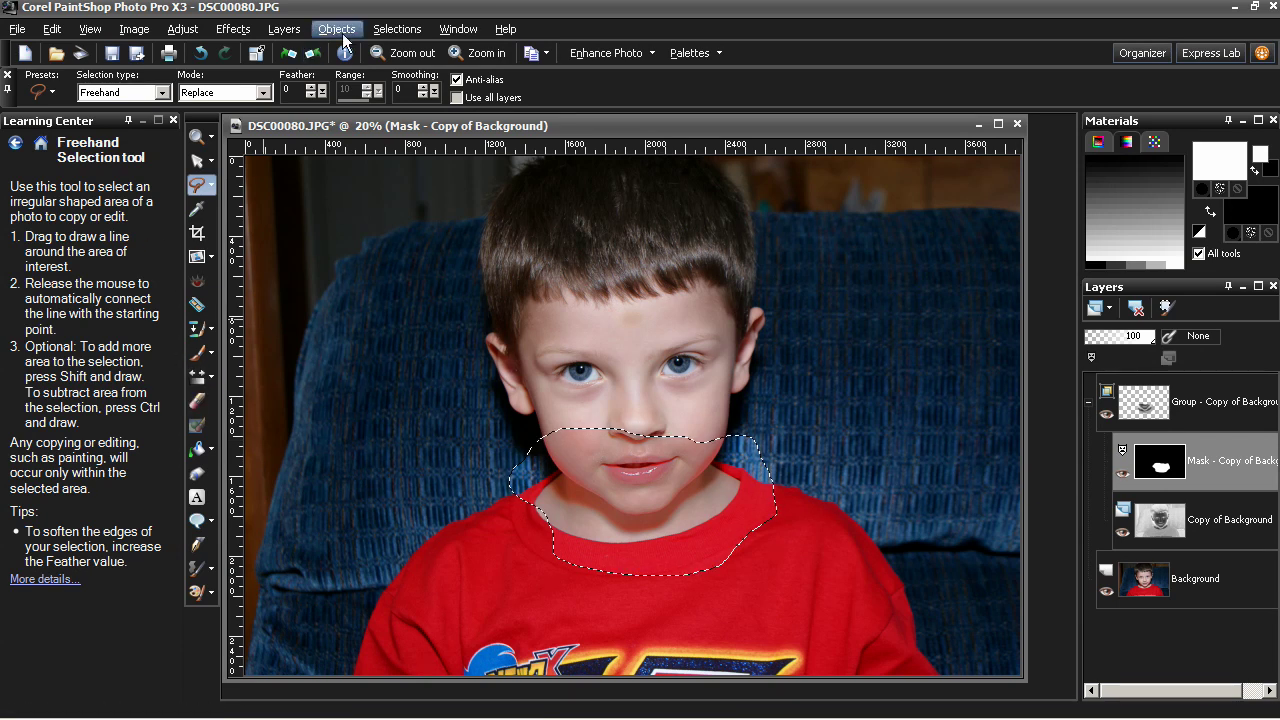
left_click(397, 29)
left_click(410, 76)
Step: Erase the mask over the chair, lower face and shirt around the neck, using the Eraser at size 292 and hardness 50
left_click(198, 400)
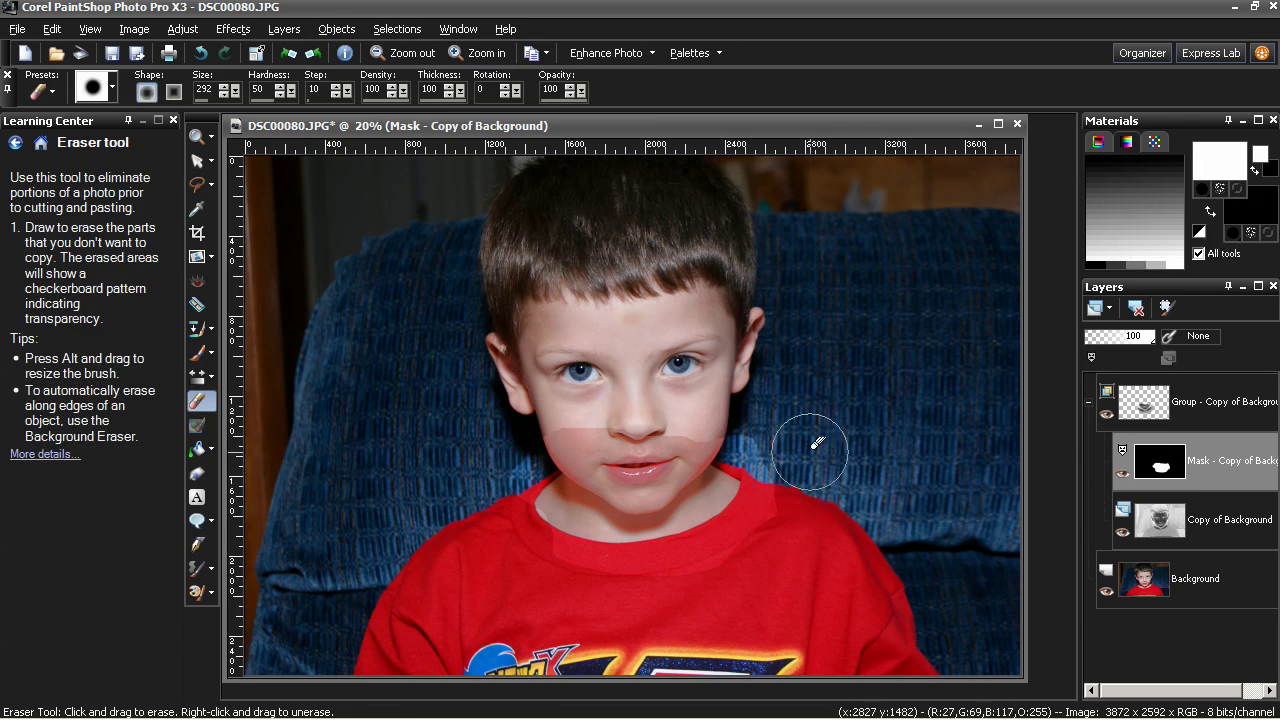
mouse_move(812, 449)
left_mouse_down()
mouse_move(729, 400)
mouse_move(586, 429)
mouse_move(563, 411)
mouse_move(487, 512)
mouse_move(486, 470)
mouse_move(541, 548)
mouse_move(701, 565)
left_mouse_up()
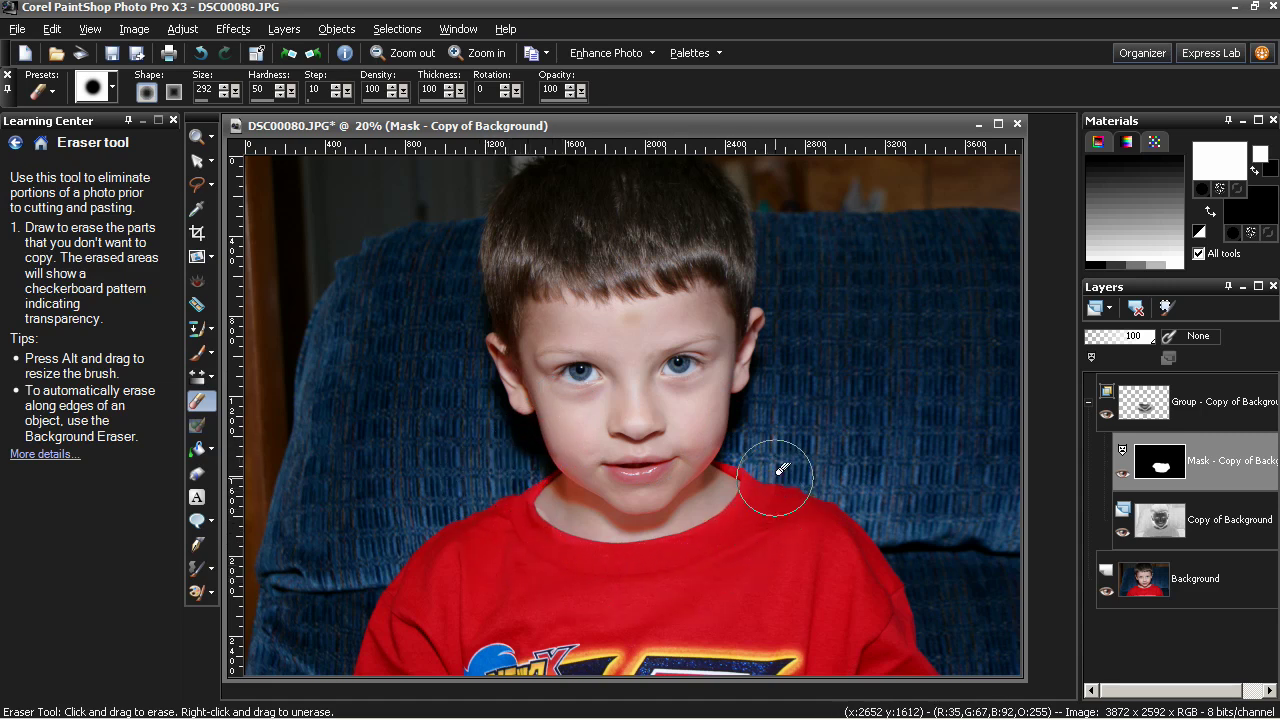
mouse_move(703, 424)
left_mouse_down()
mouse_move(639, 477)
mouse_move(548, 411)
mouse_move(619, 471)
mouse_move(584, 434)
mouse_move(659, 484)
mouse_move(710, 423)
mouse_move(780, 423)
left_mouse_up()
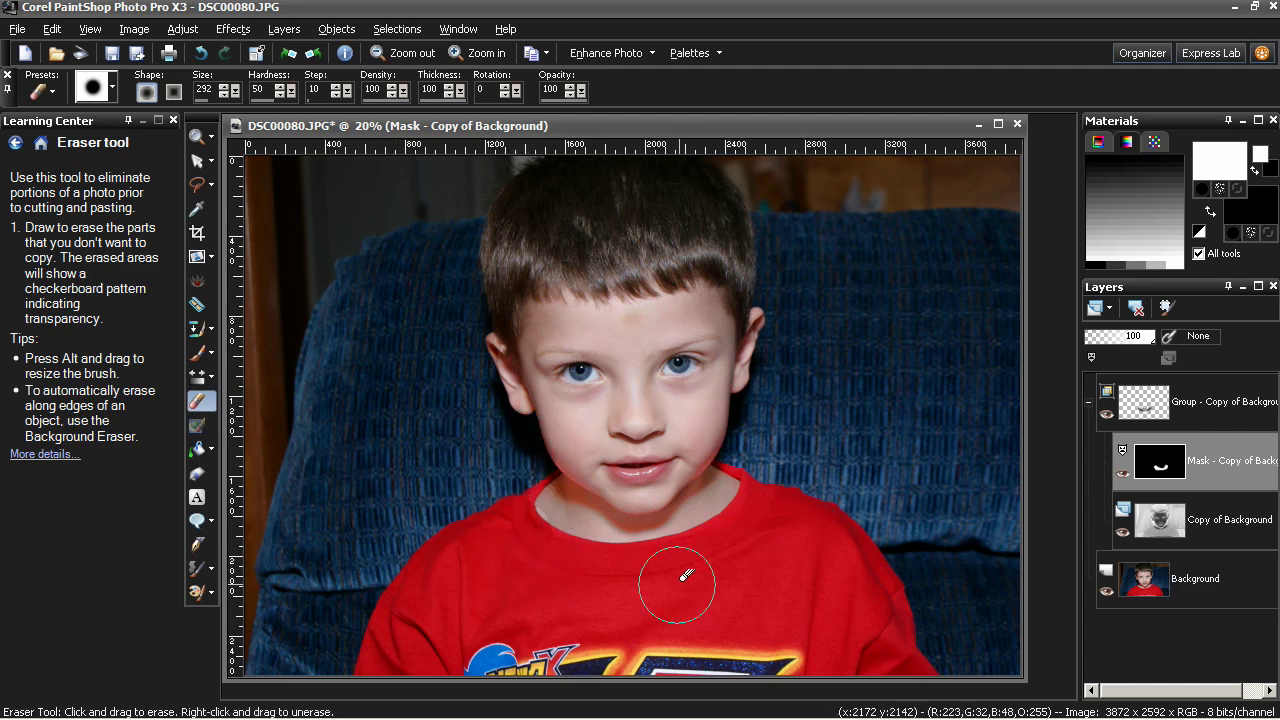
Step: Compare the neck shading with the mask layer and the layer group each toggled off and on
left_click(197, 184)
scroll(766, 508, "up", 1)
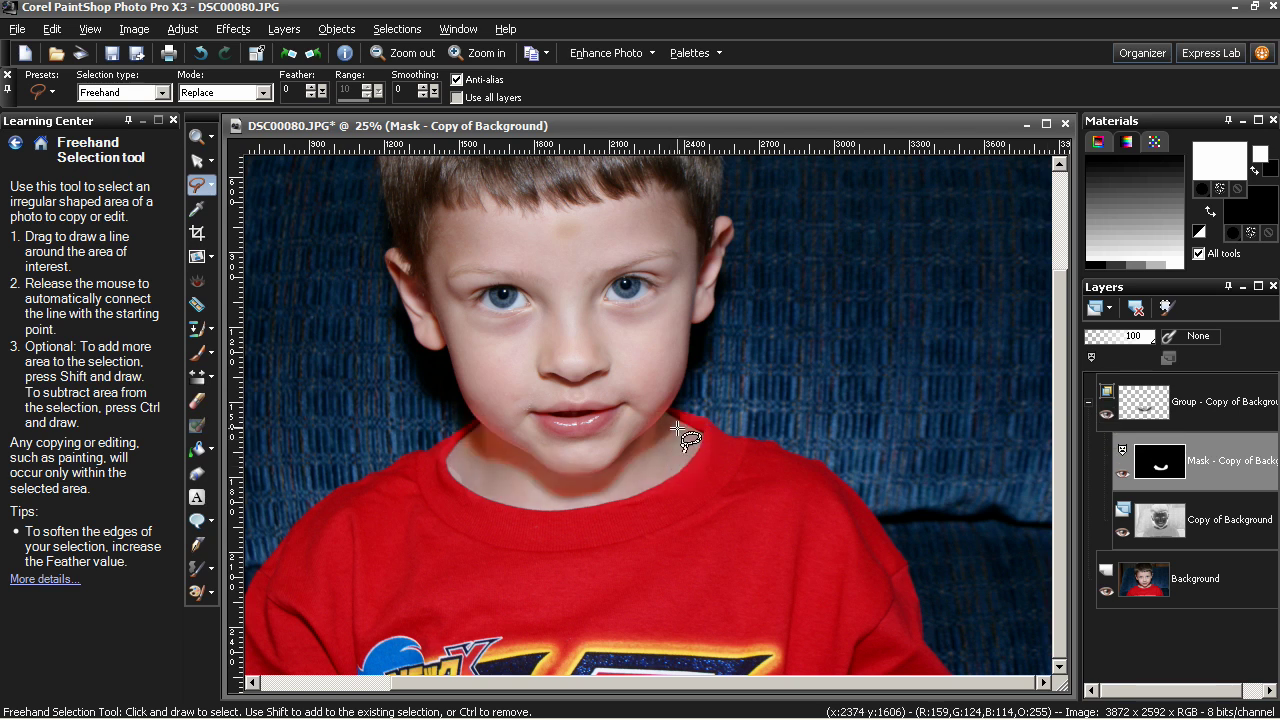
left_click(1123, 474)
left_click(1123, 474)
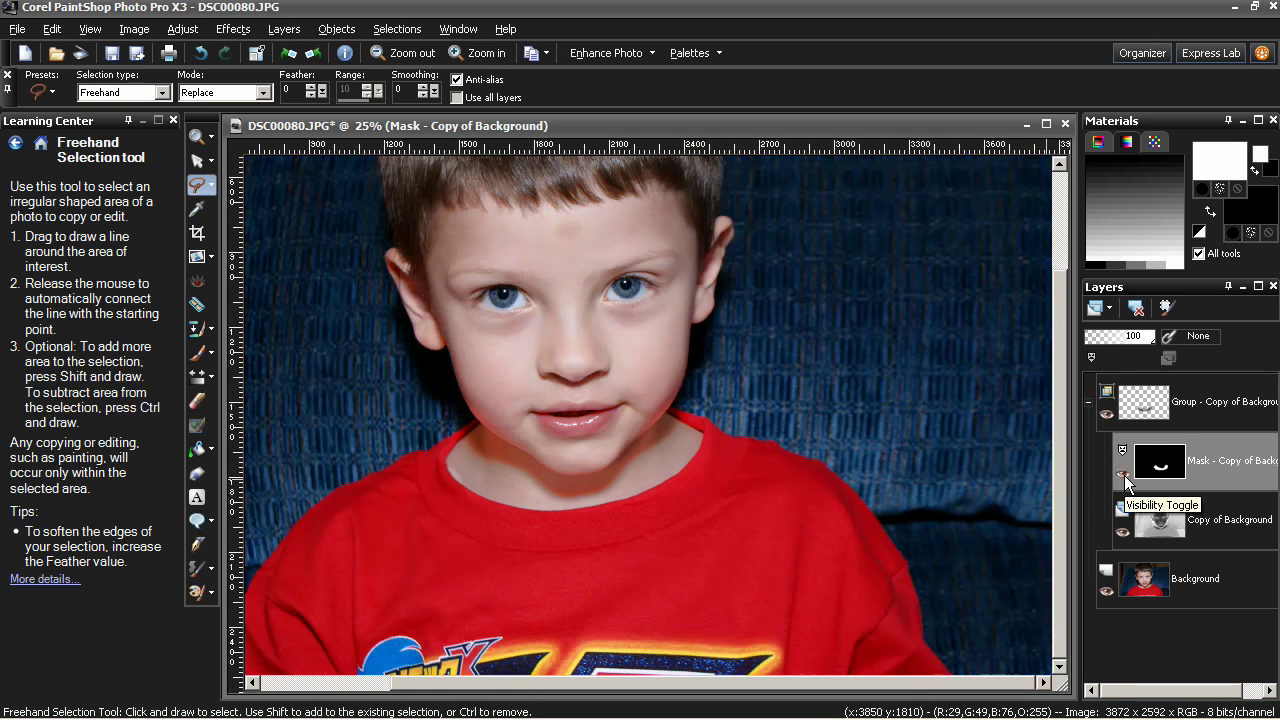
left_click(1107, 415)
left_click(1107, 415)
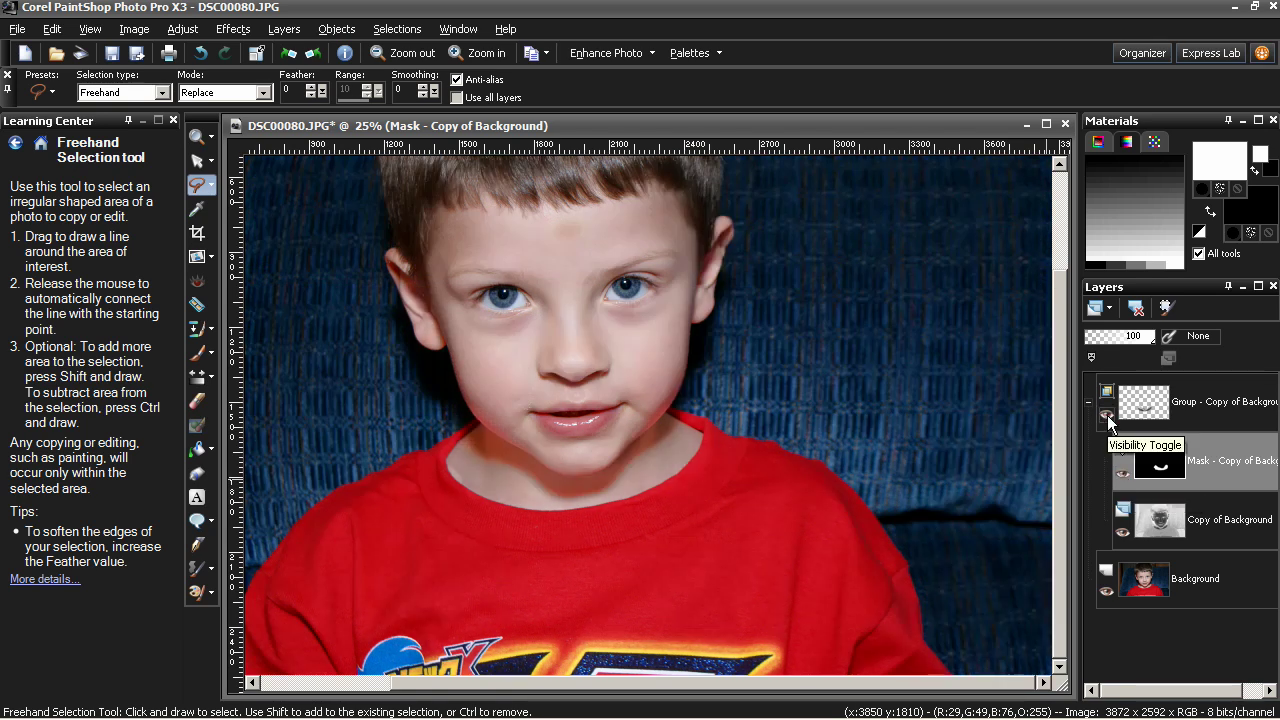
Step: Set the Eraser to size 100 and hardness 0 and refine the mask along the edge of the neck
left_click(197, 400)
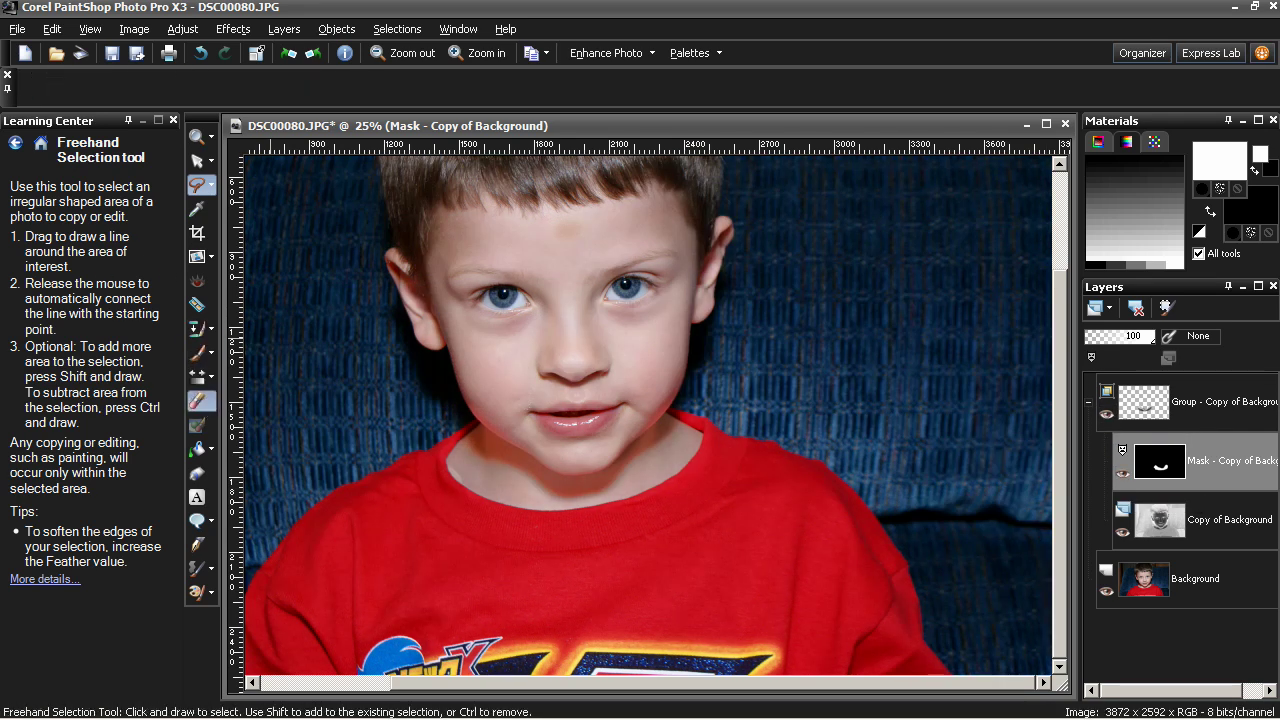
type("100")
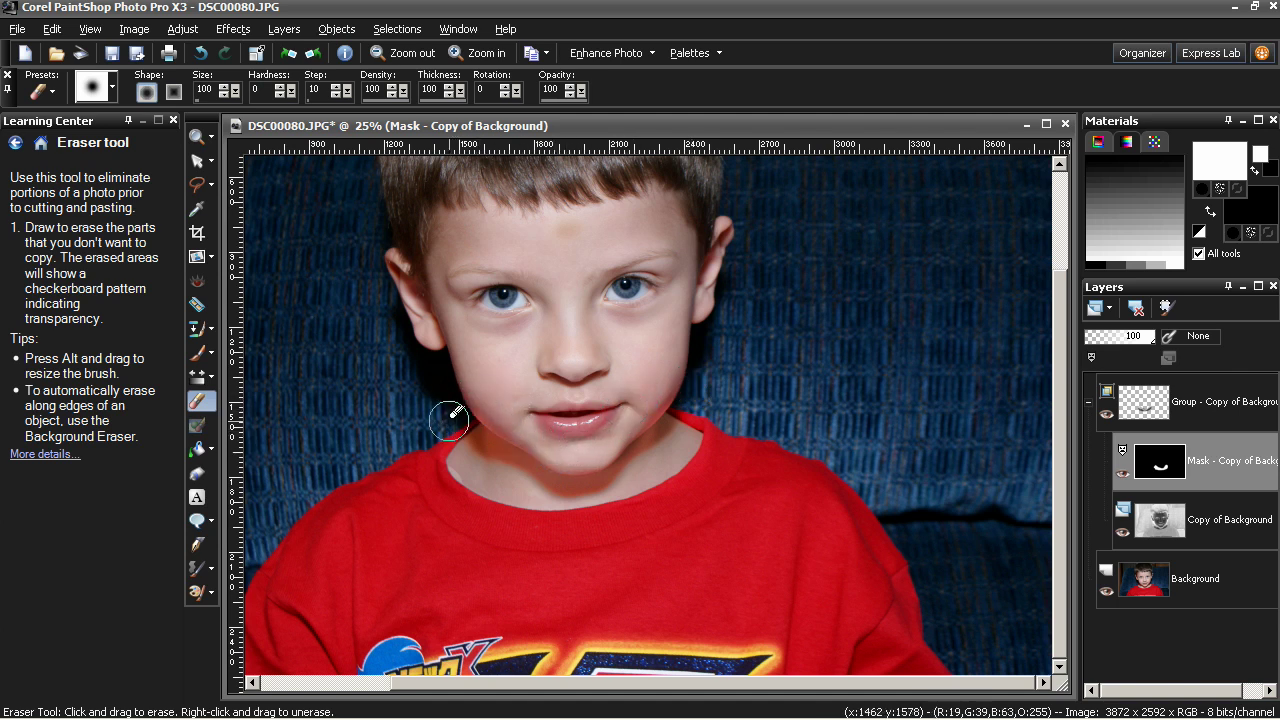
mouse_move(440, 472)
left_mouse_down()
mouse_move(421, 448)
mouse_move(472, 496)
left_mouse_up()
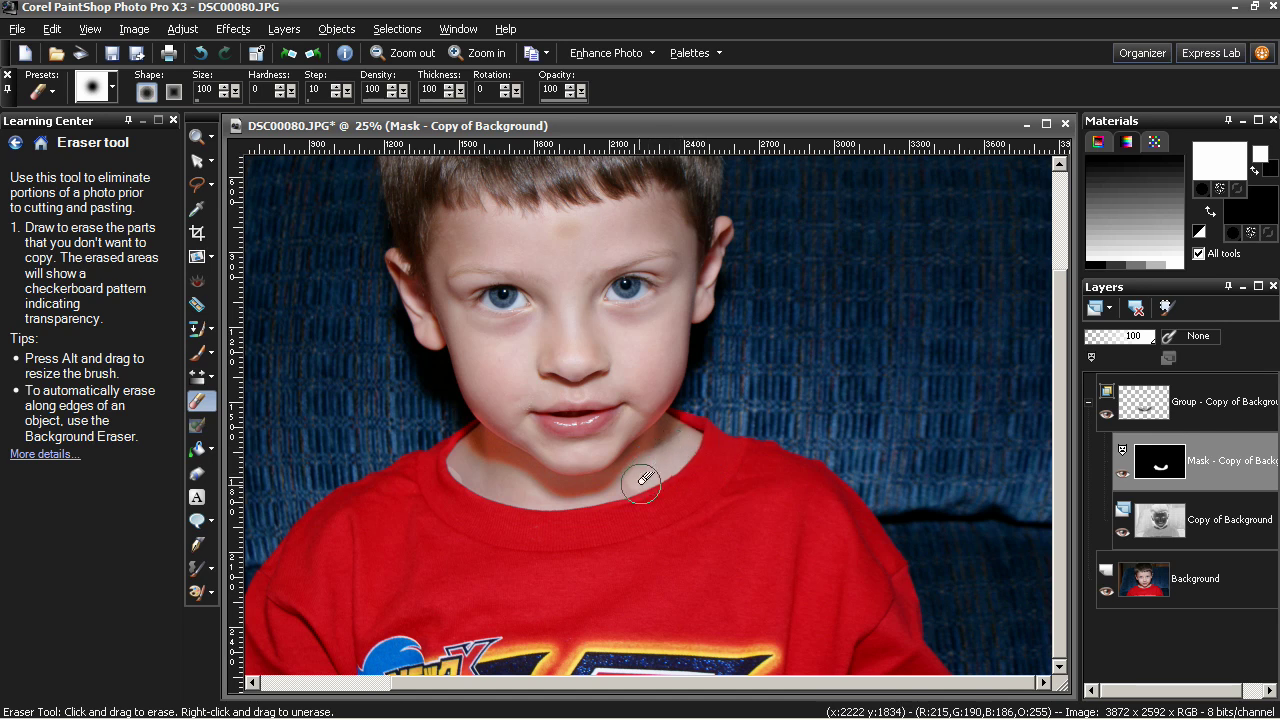
Step: Try erasing more of the mask along the lower neck, undo it, and check the whole photo
mouse_move(509, 484)
left_mouse_down()
mouse_move(440, 454)
mouse_move(545, 532)
mouse_move(588, 530)
left_mouse_up()
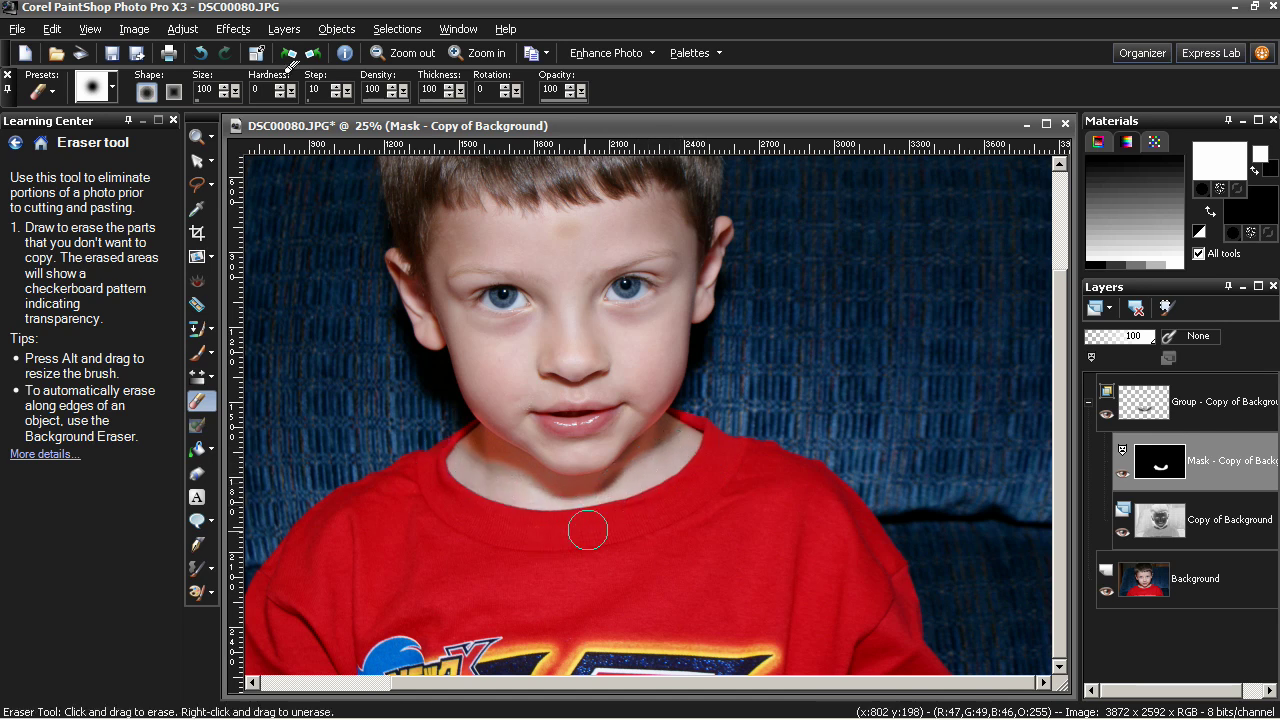
left_click(200, 53)
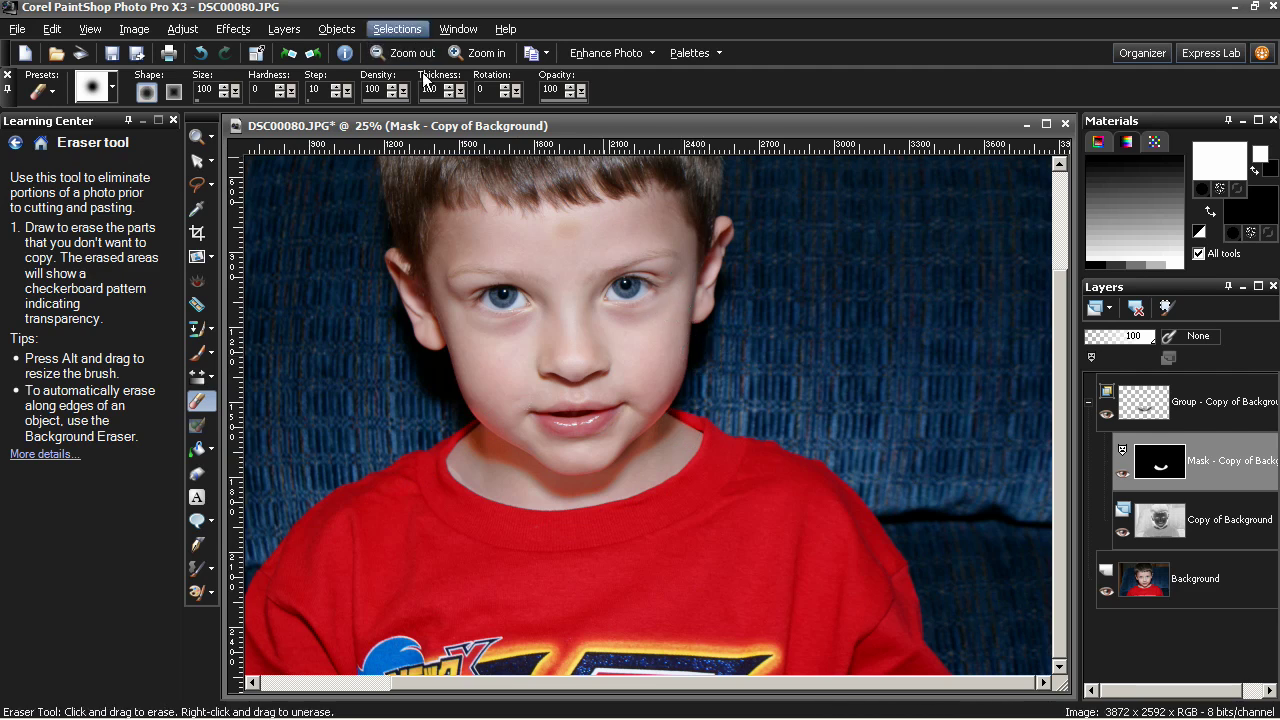
scroll(779, 430, "down", 1)
scroll(697, 449, "down", 1)
scroll(699, 385, "up", 1)
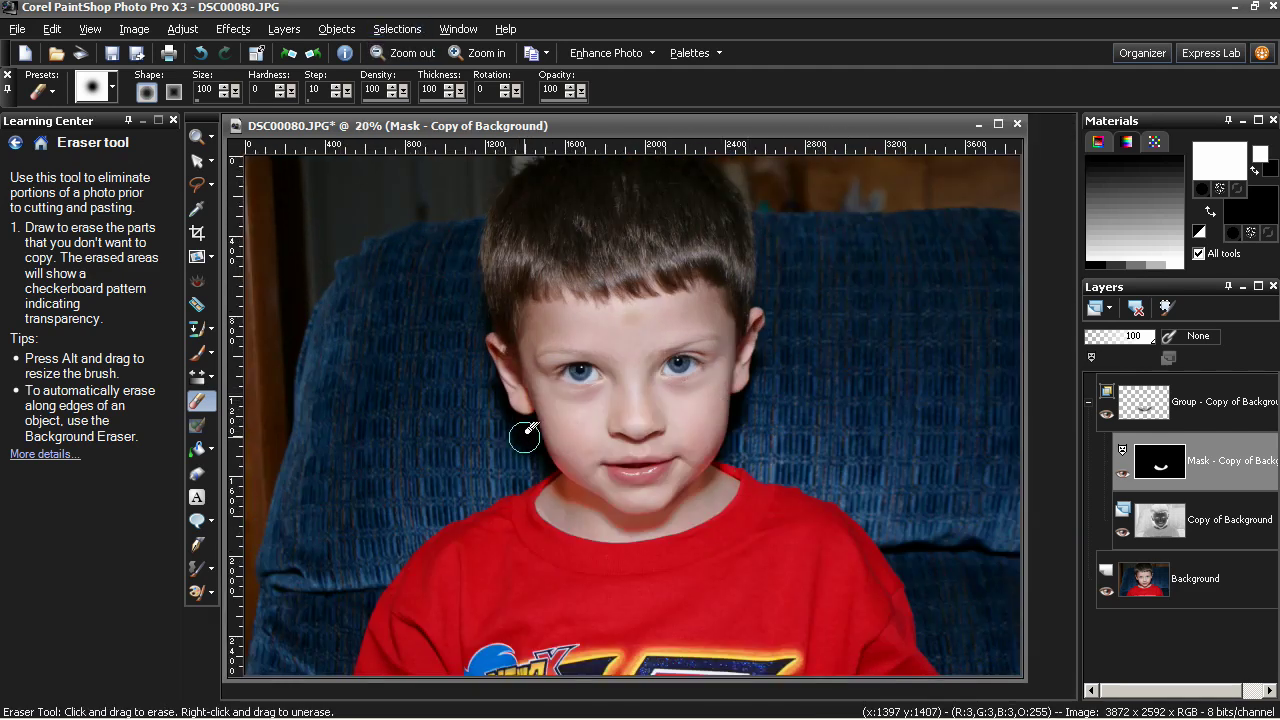